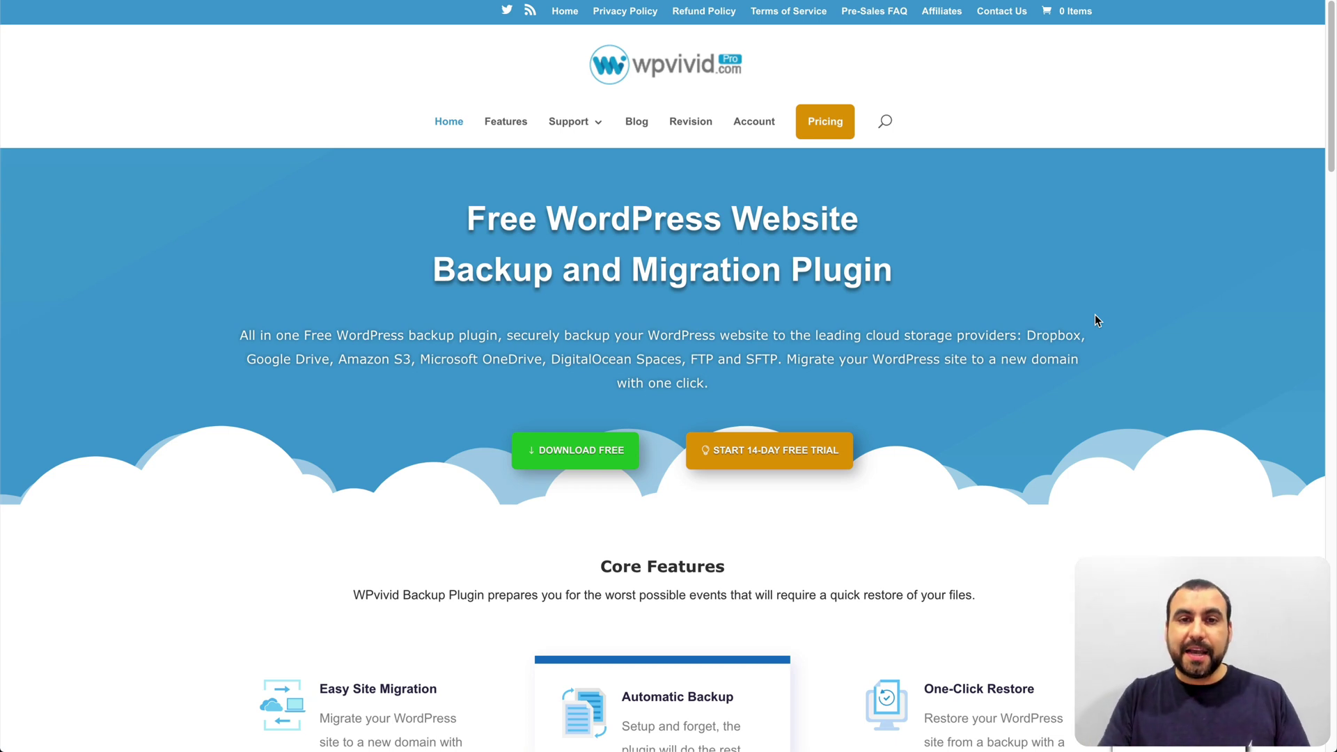
Step: Go to the Pricing page from the wpvivid.com home page navigation
{"action": "left_click", "coordinate": [815, 124]}
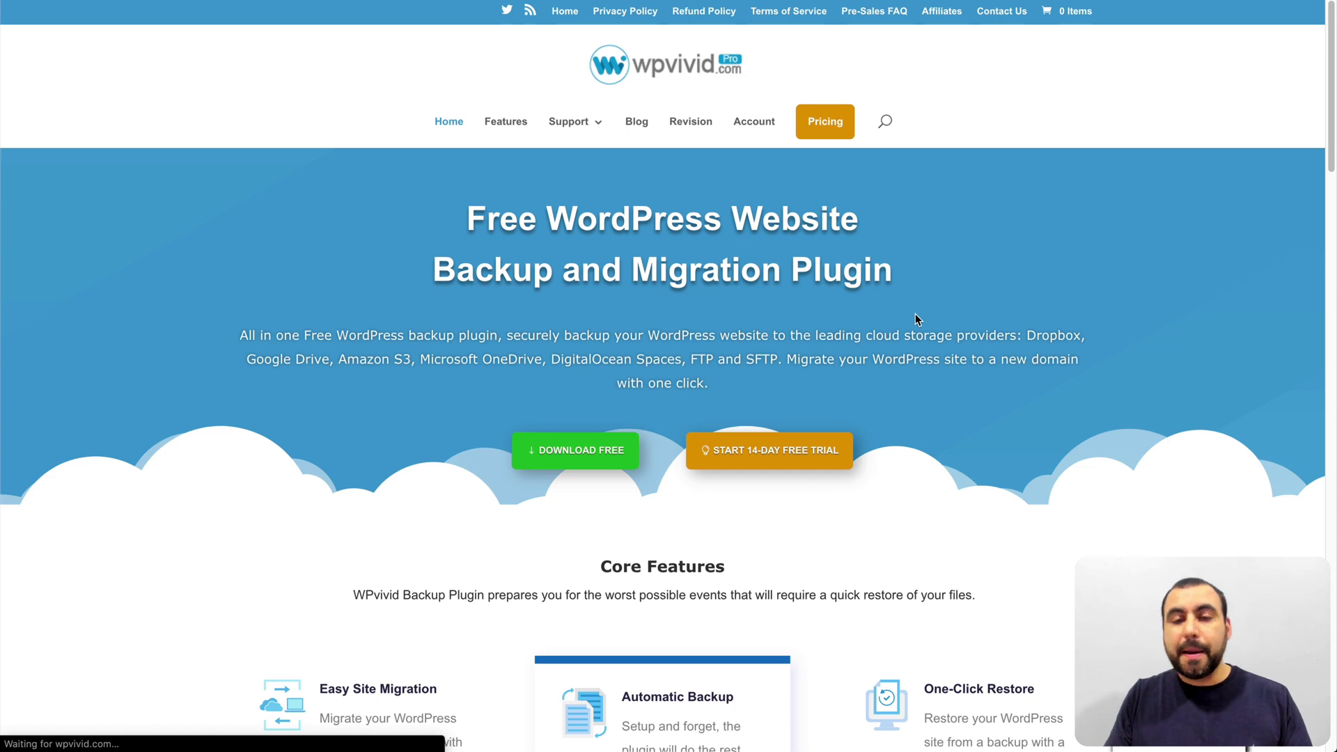
Step: Scroll through the Backup & Migration page's four-step manual backup form and return to the top
{"action": "scroll", "coordinate": [783, 515], "scroll_direction": "down", "scroll_amount": 5}
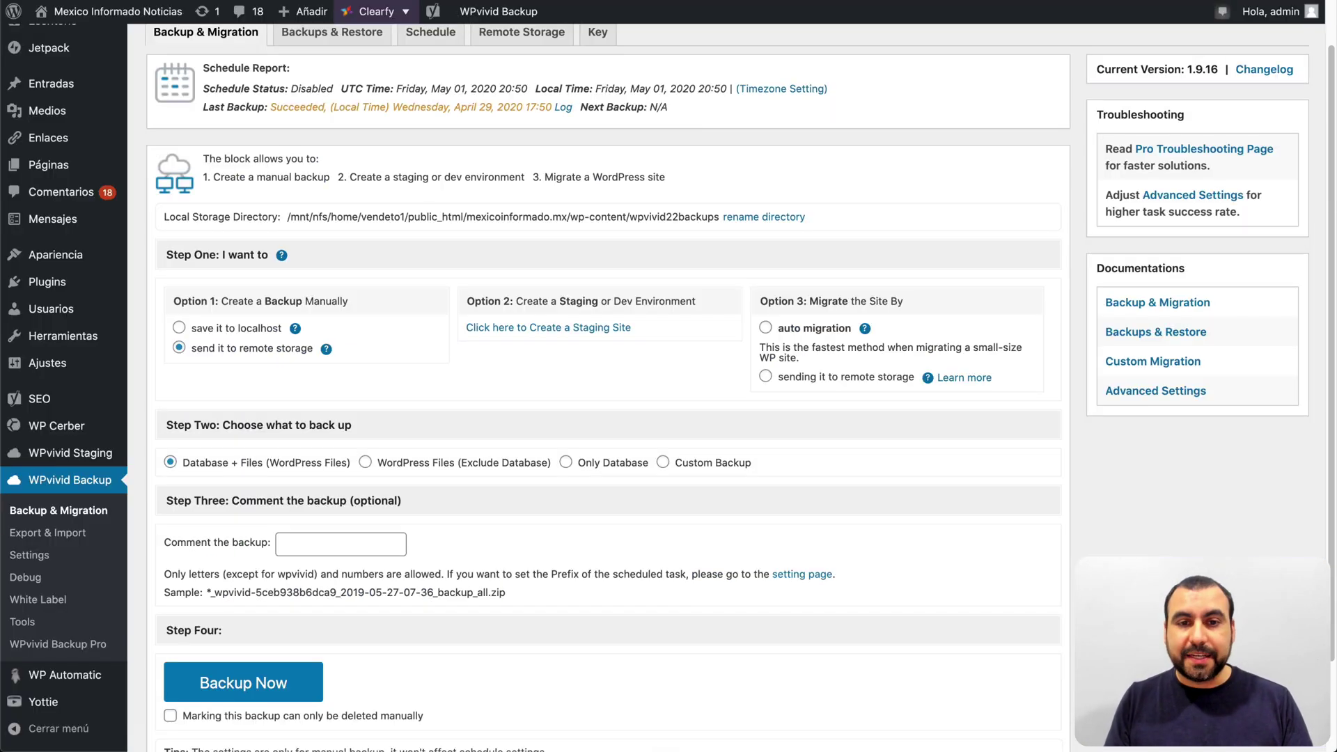
{"action": "scroll", "coordinate": [989, 578], "scroll_direction": "up", "scroll_amount": 2}
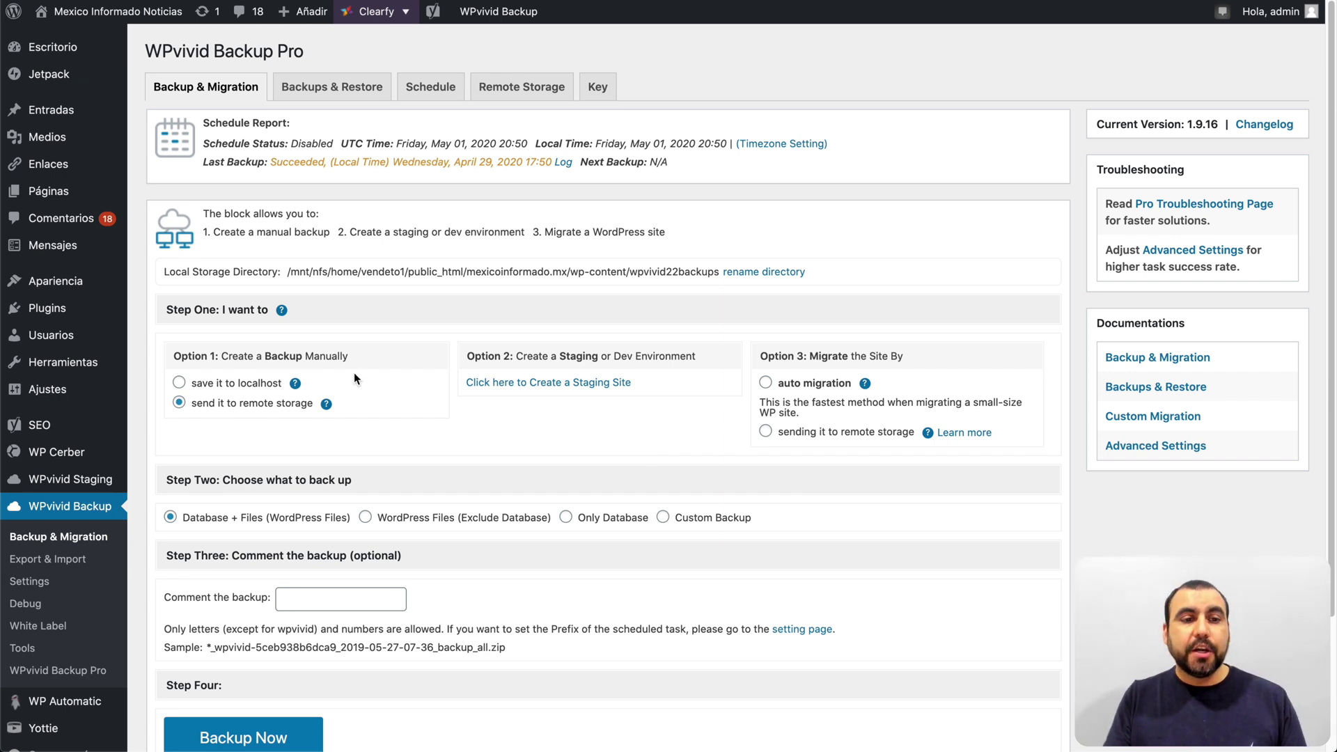
{"action": "left_click", "coordinate": [237, 386]}
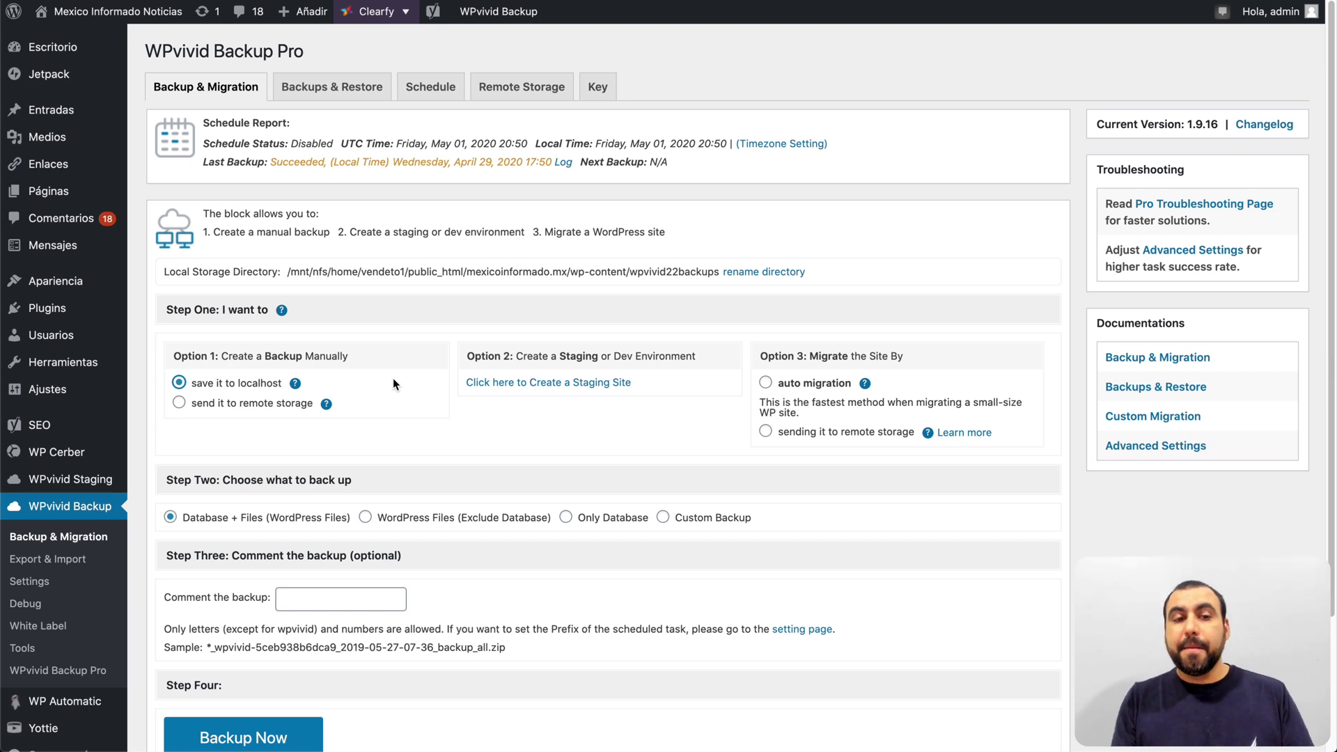
{"action": "left_click", "coordinate": [292, 404]}
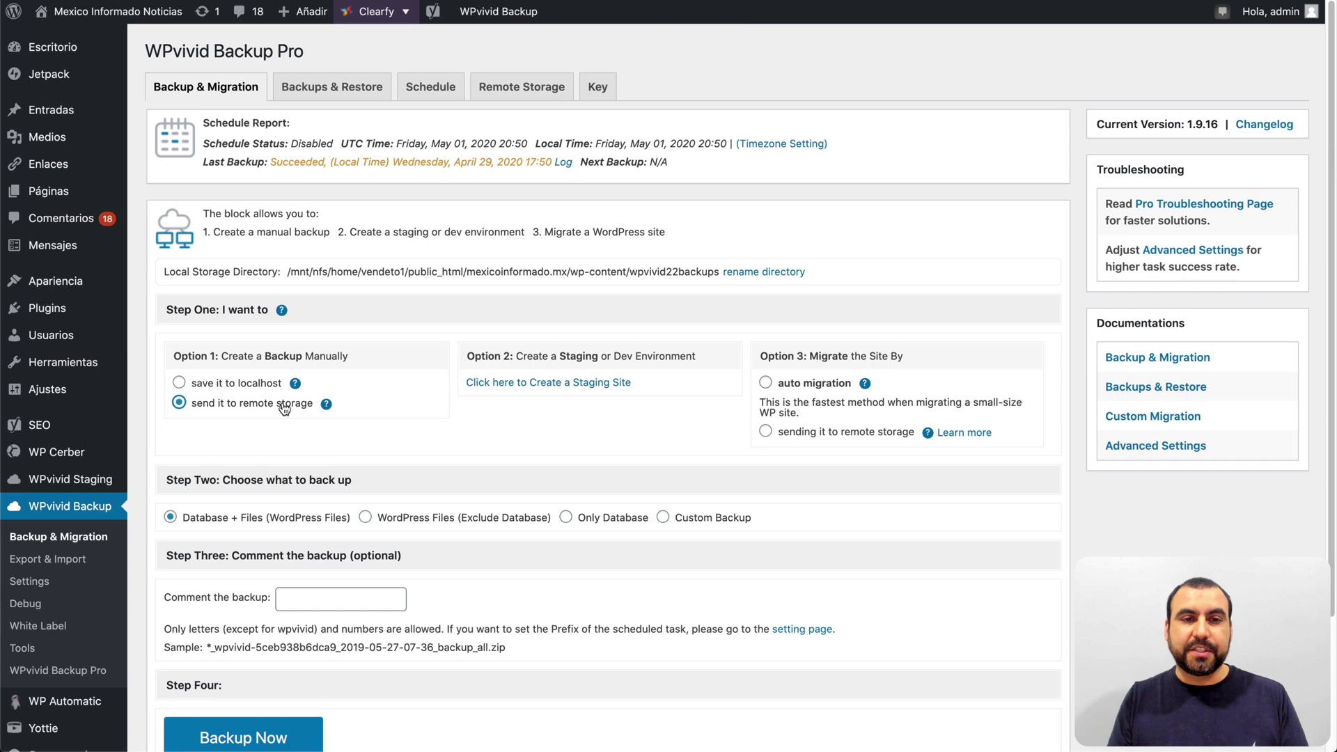
{"action": "left_click", "coordinate": [506, 89]}
{"action": "scroll", "coordinate": [348, 209], "scroll_direction": "down", "scroll_amount": 1}
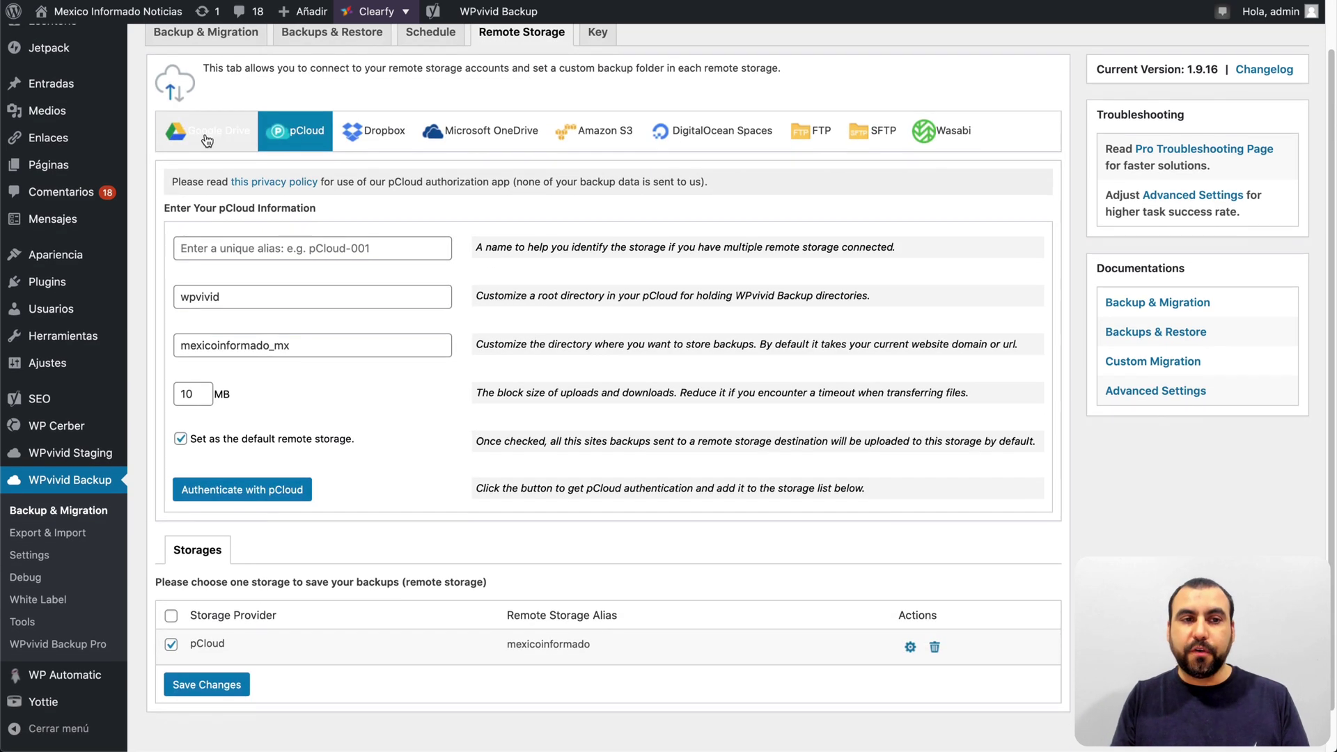
{"action": "left_click", "coordinate": [207, 141]}
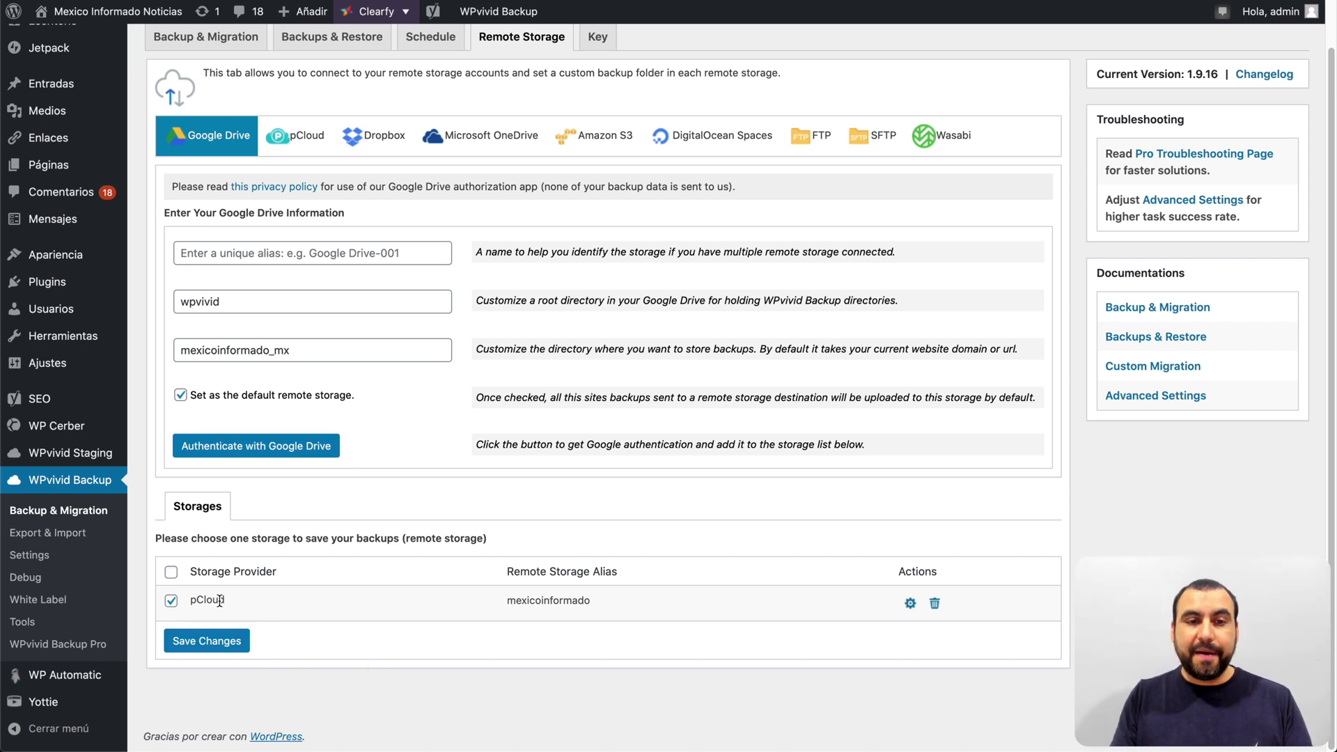
{"action": "scroll", "coordinate": [510, 256], "scroll_direction": "up", "scroll_amount": 1}
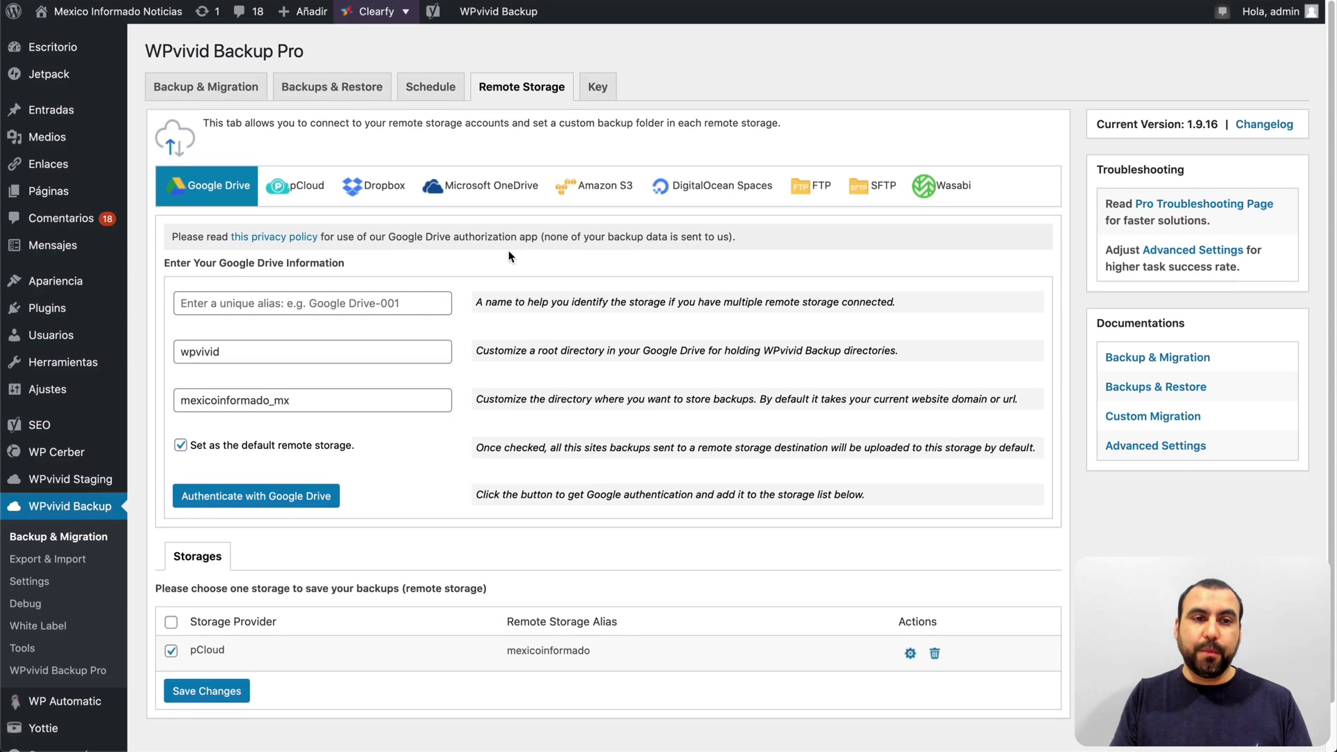
{"action": "left_click", "coordinate": [205, 86]}
{"action": "scroll", "coordinate": [199, 309], "scroll_direction": "down", "scroll_amount": 1}
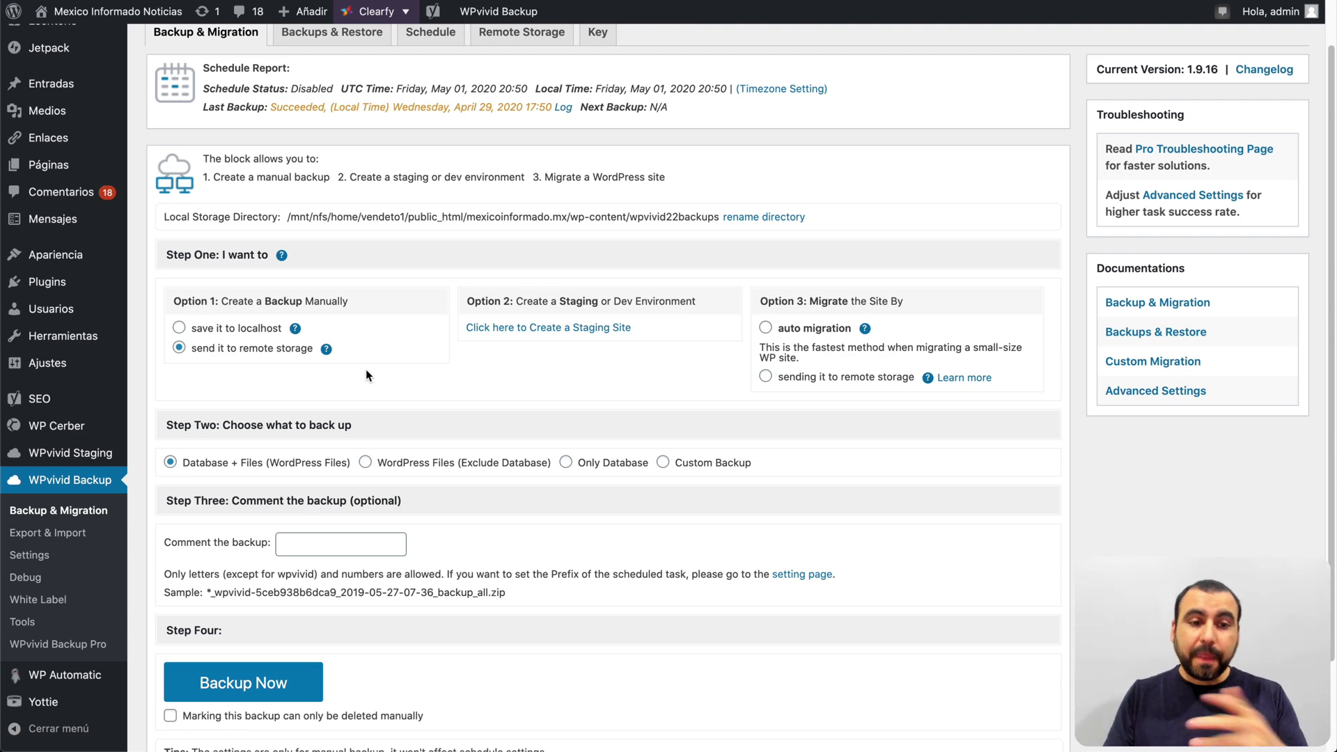
{"action": "scroll", "coordinate": [393, 425], "scroll_direction": "down", "scroll_amount": 3}
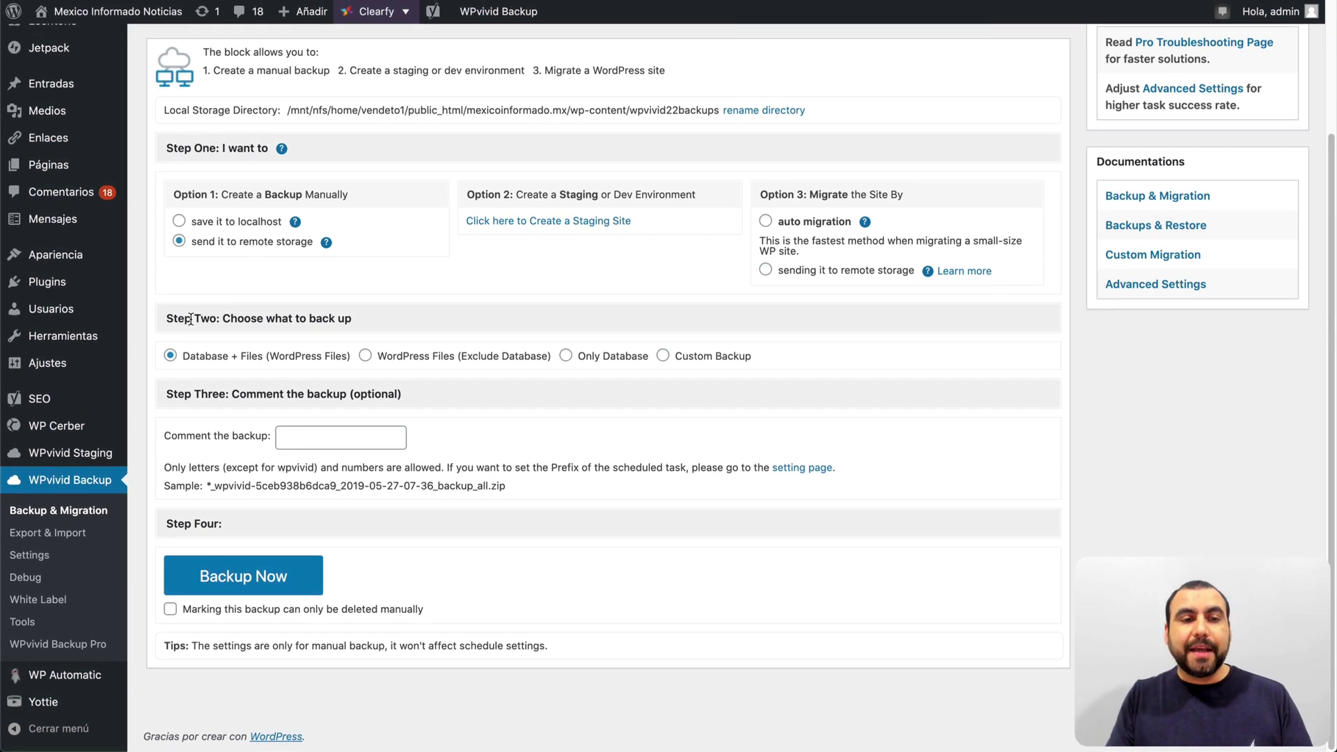
{"action": "left_click_drag", "start_coordinate": [198, 319], "coordinate": [382, 317]}
{"action": "left_click", "coordinate": [382, 318]}
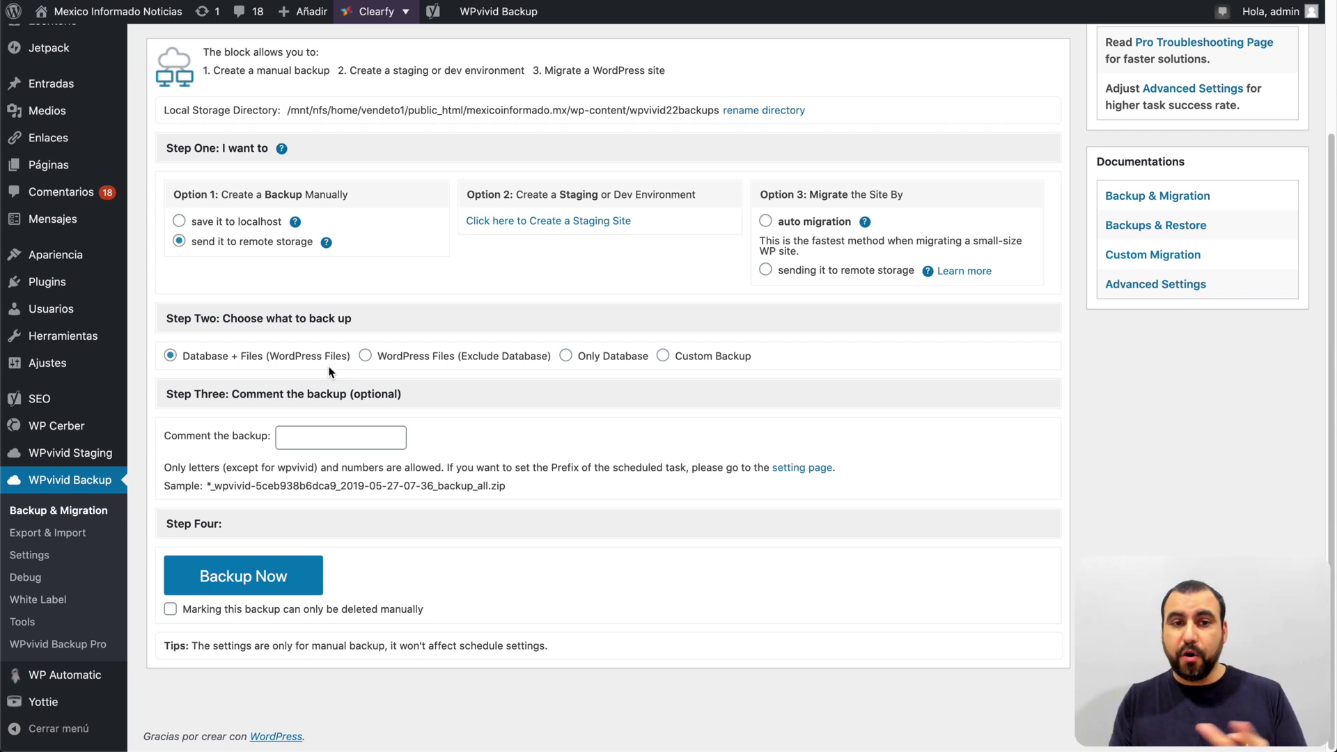
Step: Try WordPress Files and Only Database in Step Two, then settle on Custom Backup
{"action": "left_click", "coordinate": [365, 356]}
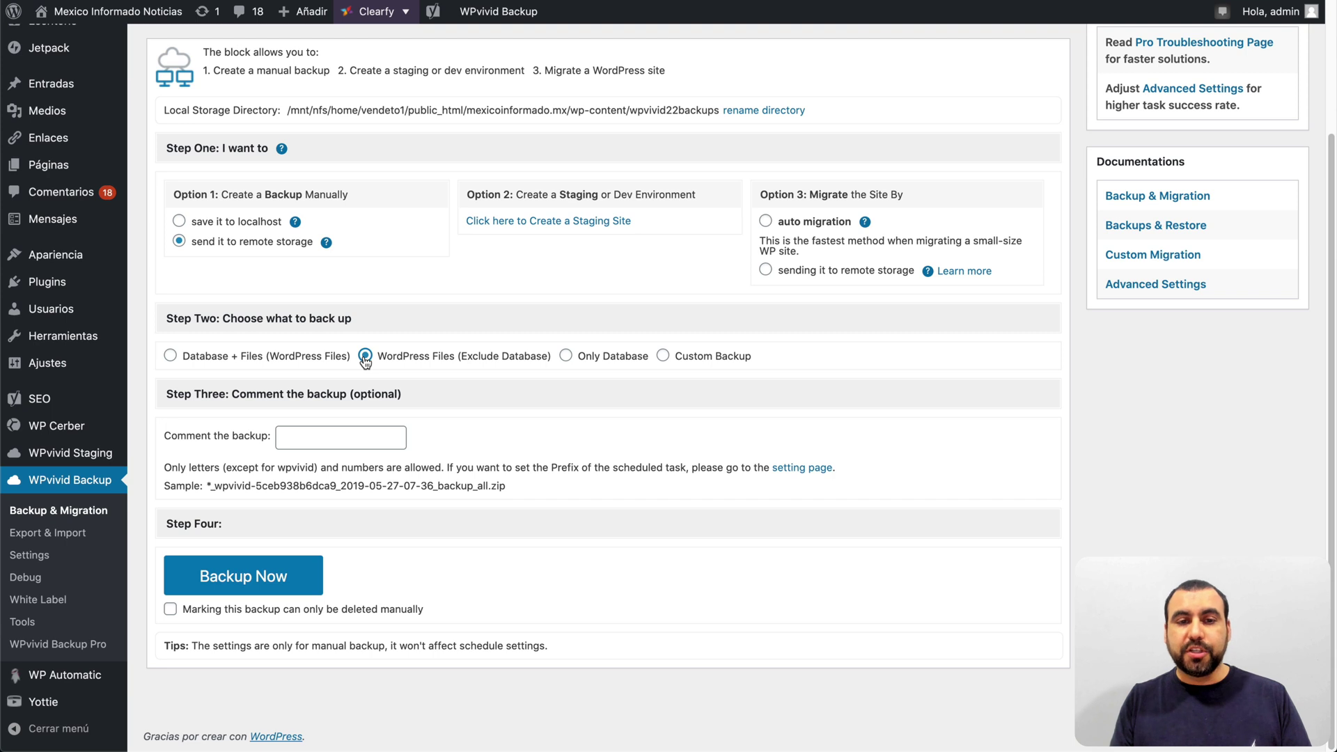
{"action": "left_click", "coordinate": [566, 357]}
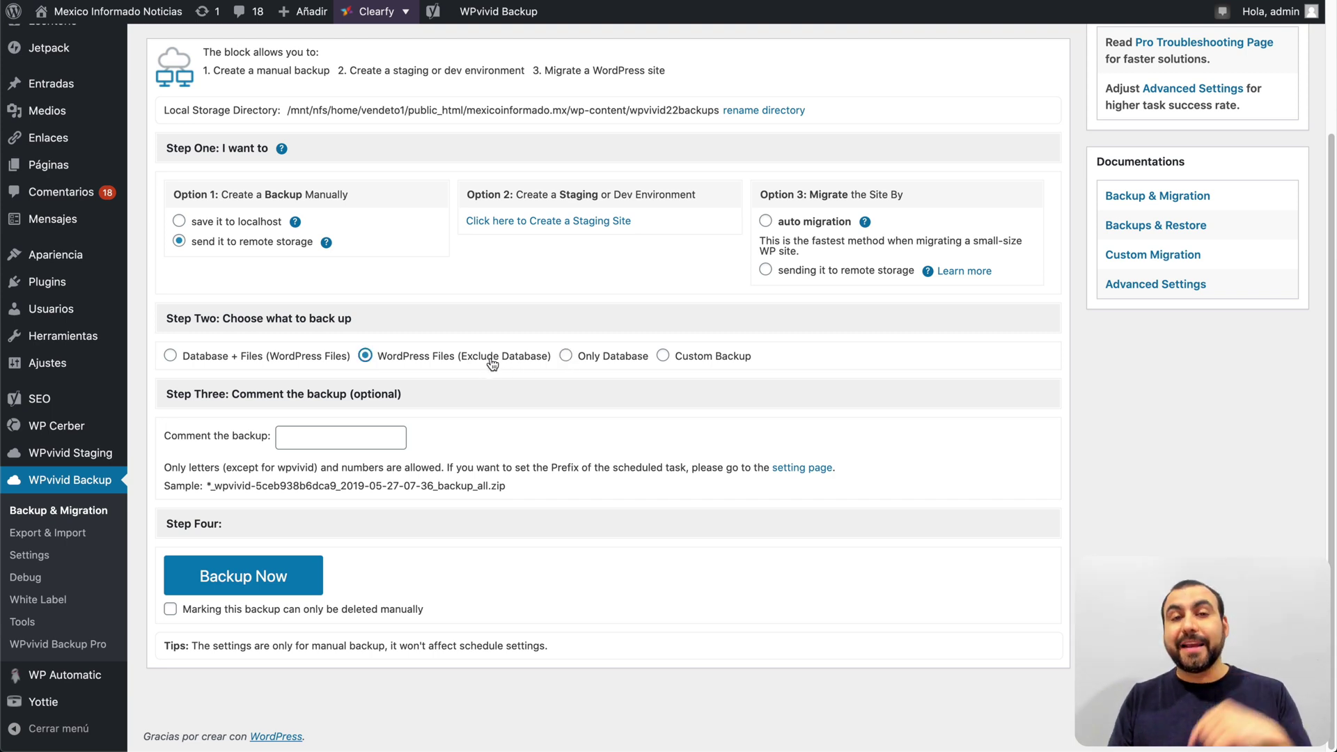
{"action": "left_click", "coordinate": [575, 358]}
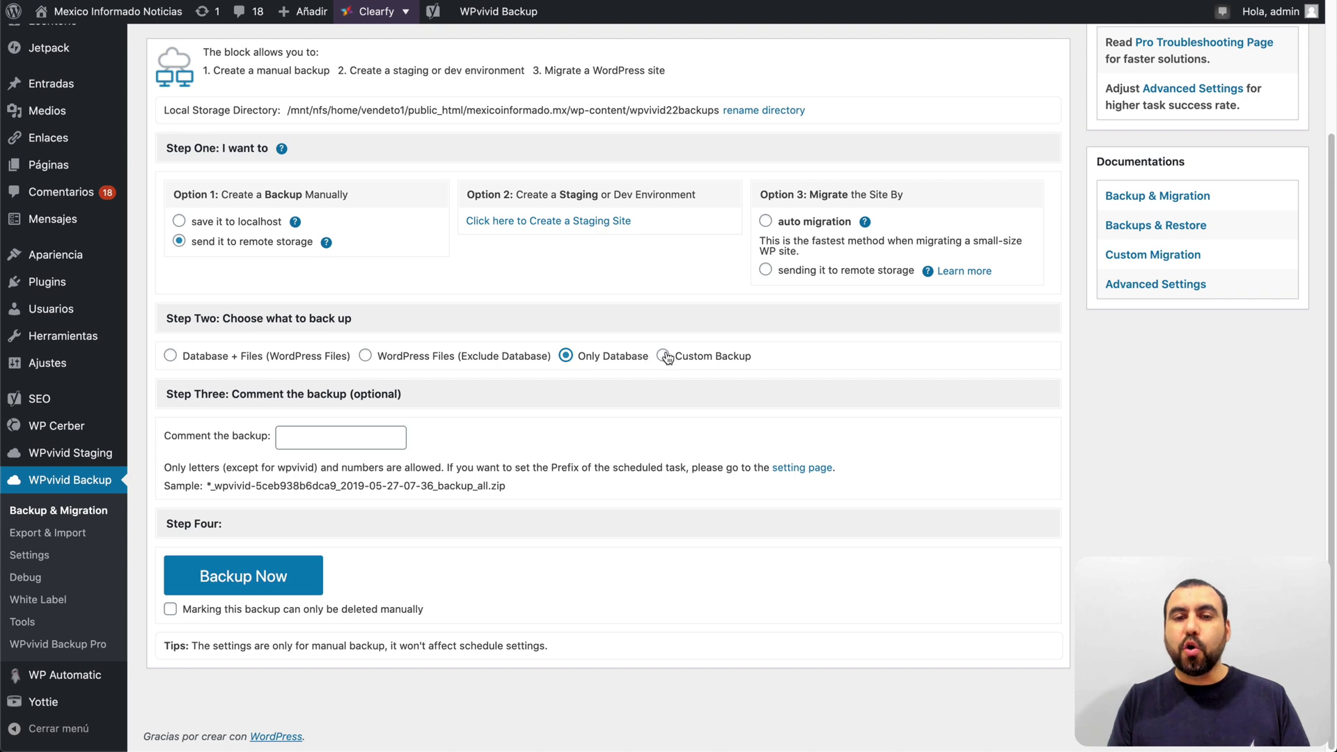
{"action": "left_click", "coordinate": [663, 356]}
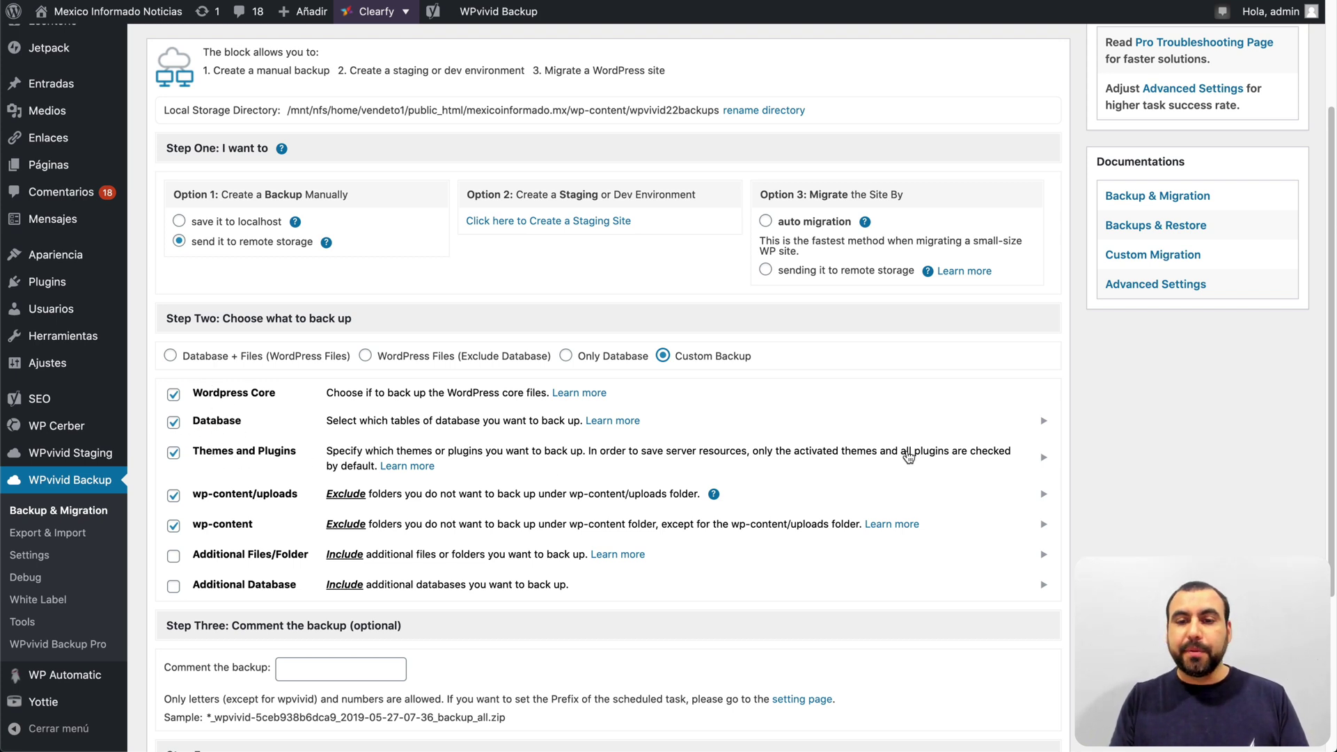
Step: Uncheck Webcraftic Clearfy, Social Comments and Elegant Builder under Themes and Plugins, then collapse the list
{"action": "left_click", "coordinate": [1044, 458]}
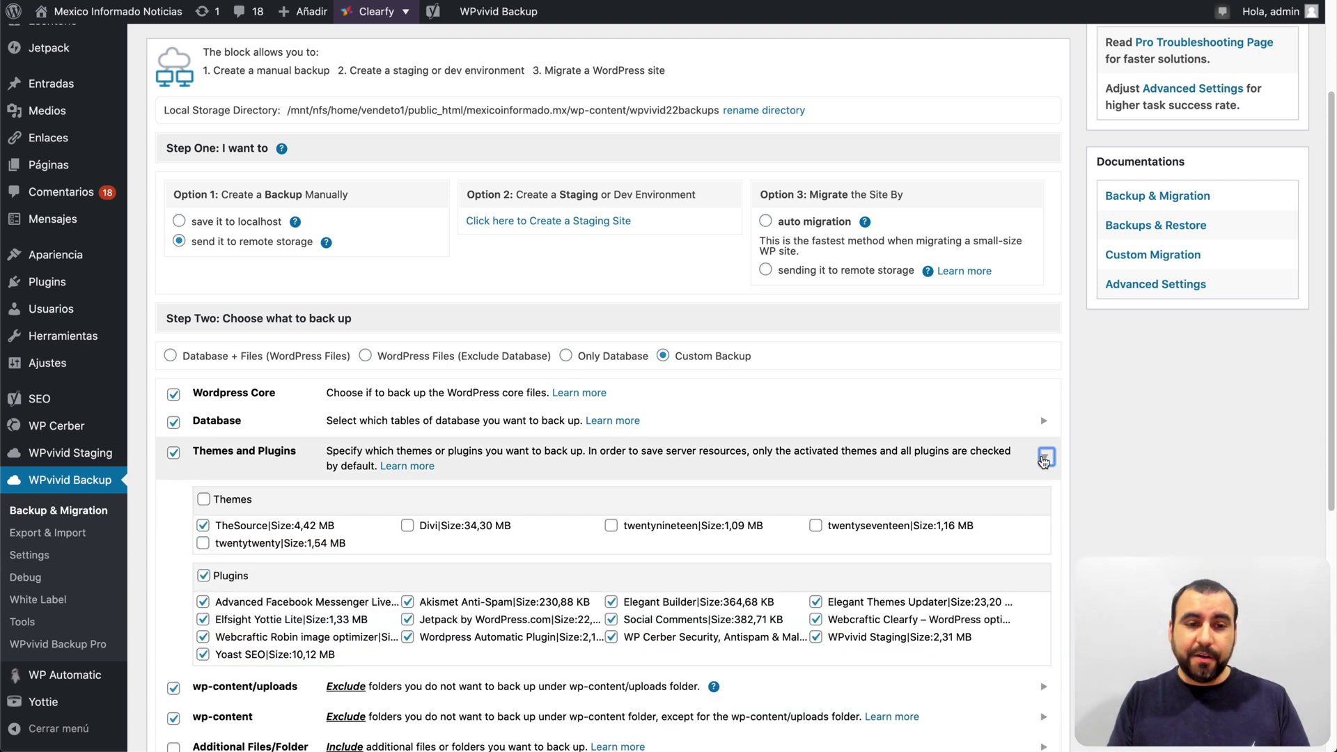
{"action": "scroll", "coordinate": [1044, 461], "scroll_direction": "down", "scroll_amount": 3}
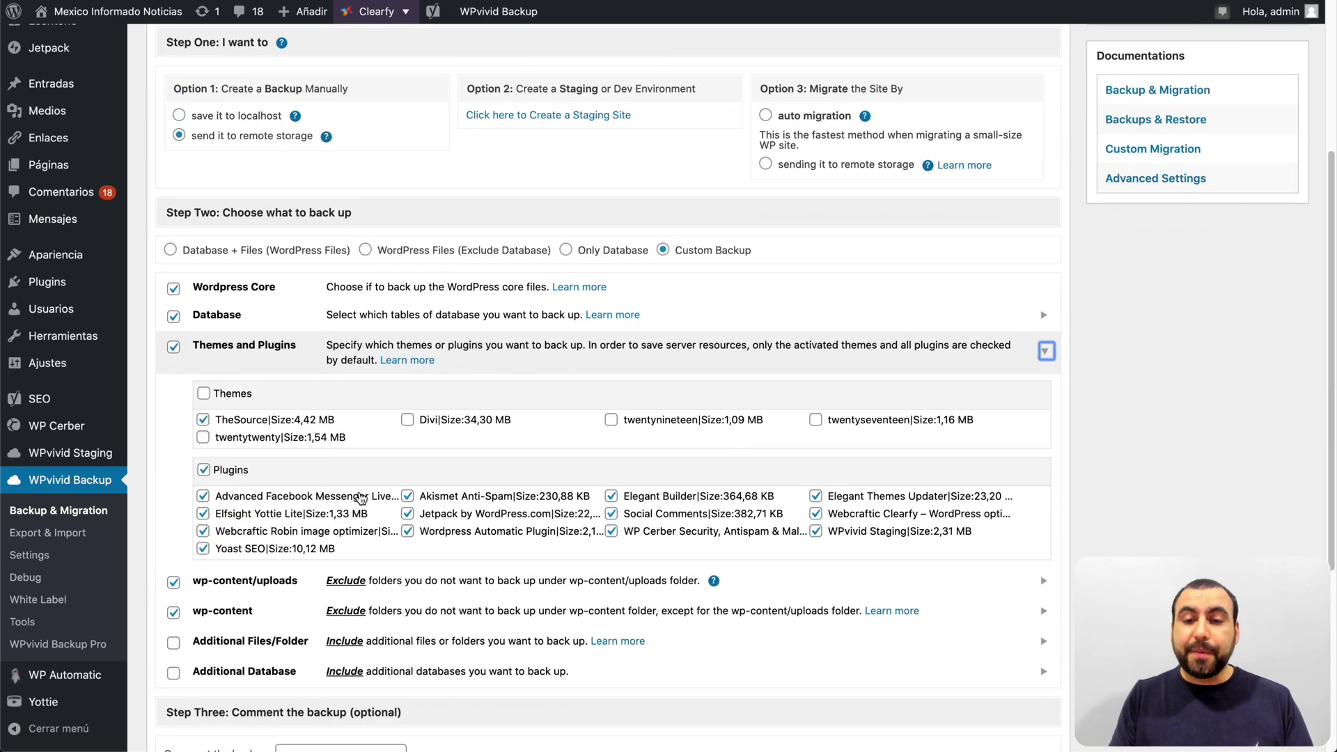
{"action": "left_click", "coordinate": [815, 513]}
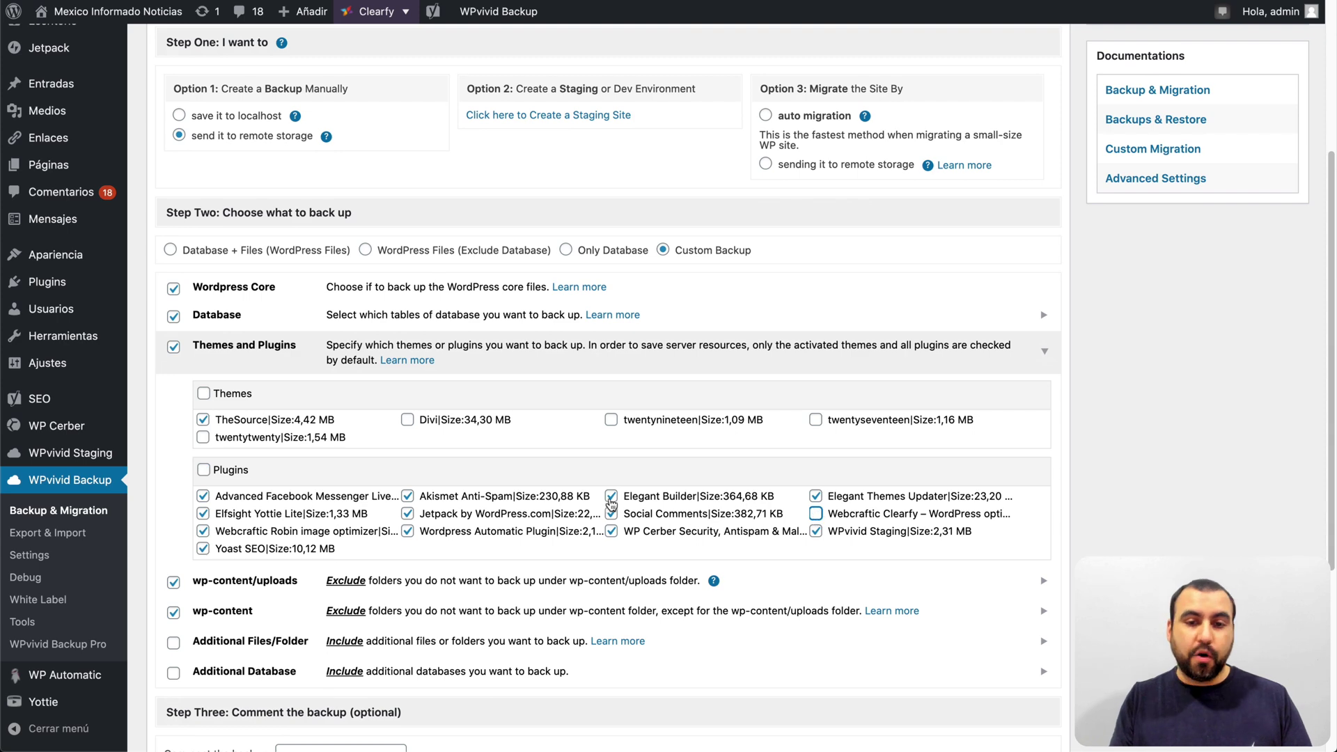
{"action": "left_click", "coordinate": [611, 514]}
{"action": "left_click", "coordinate": [611, 496]}
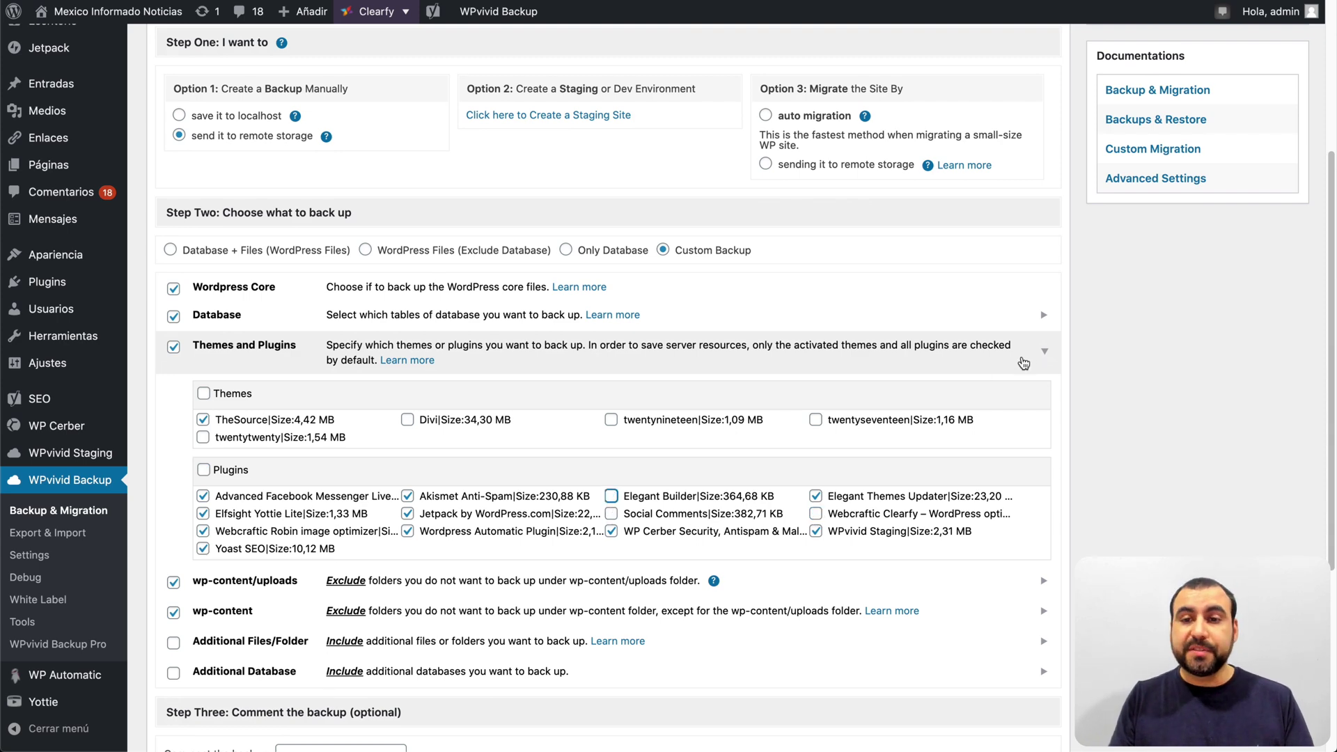
{"action": "left_click", "coordinate": [1044, 353]}
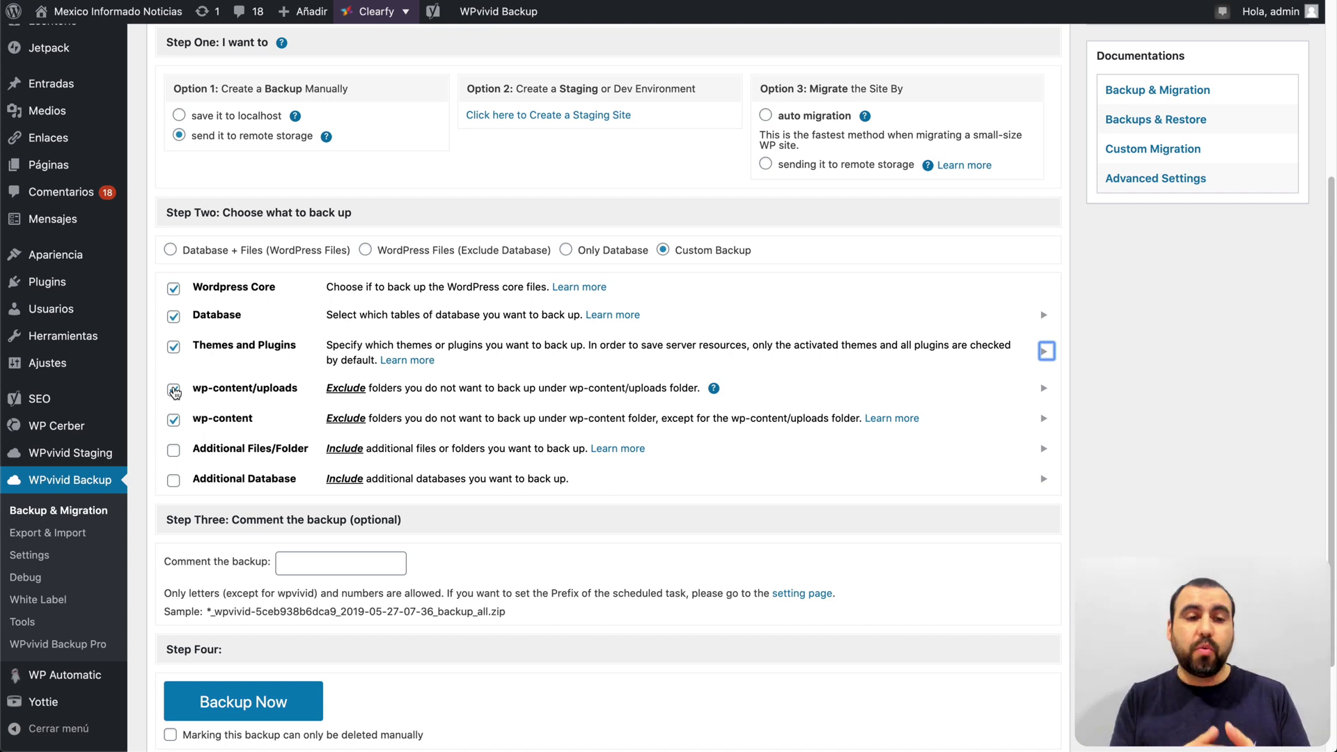
{"action": "left_click", "coordinate": [174, 391]}
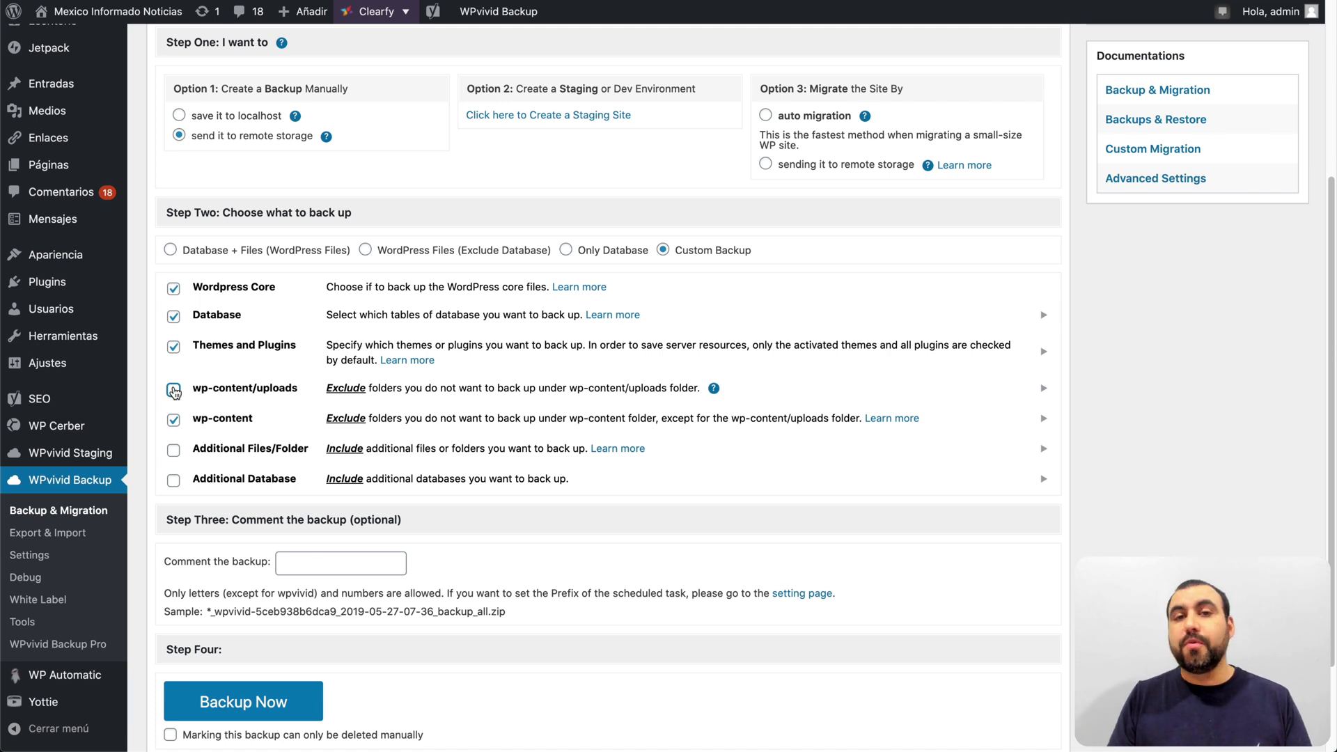
{"action": "left_click", "coordinate": [1047, 389]}
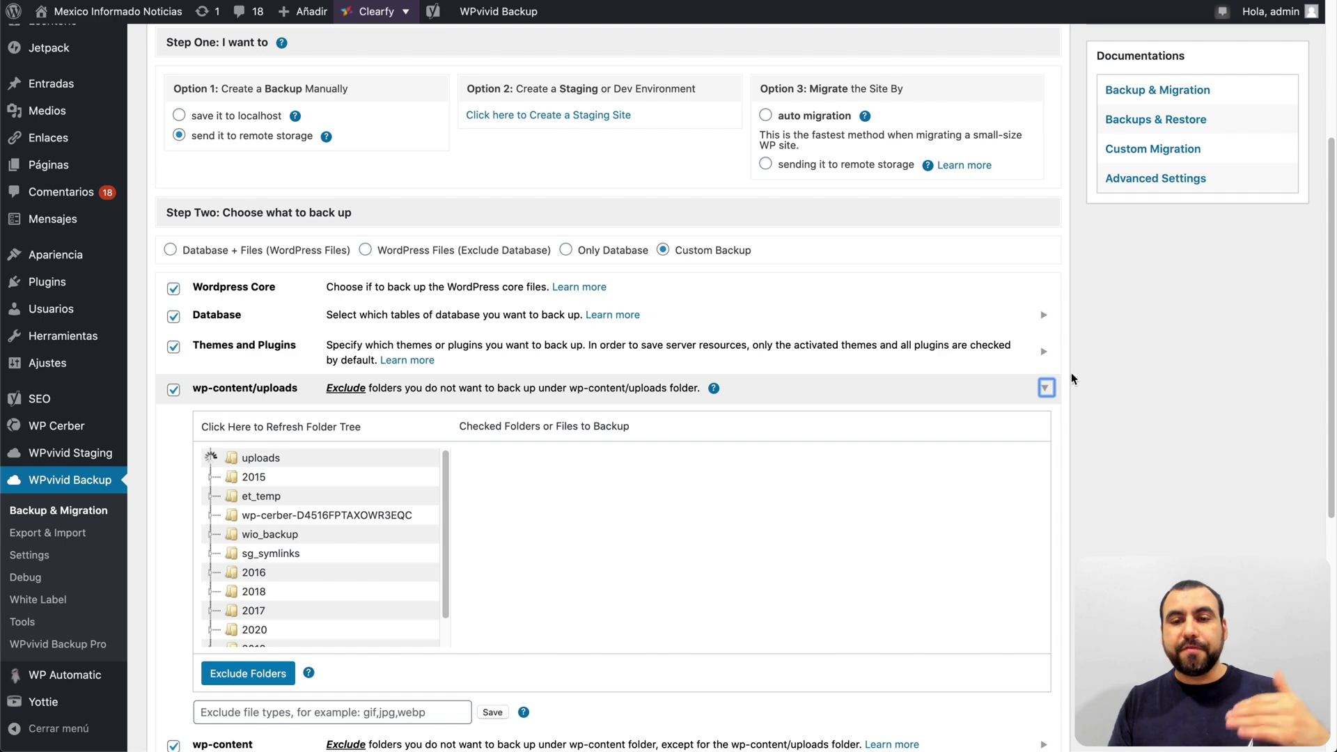
{"action": "left_click", "coordinate": [1045, 389]}
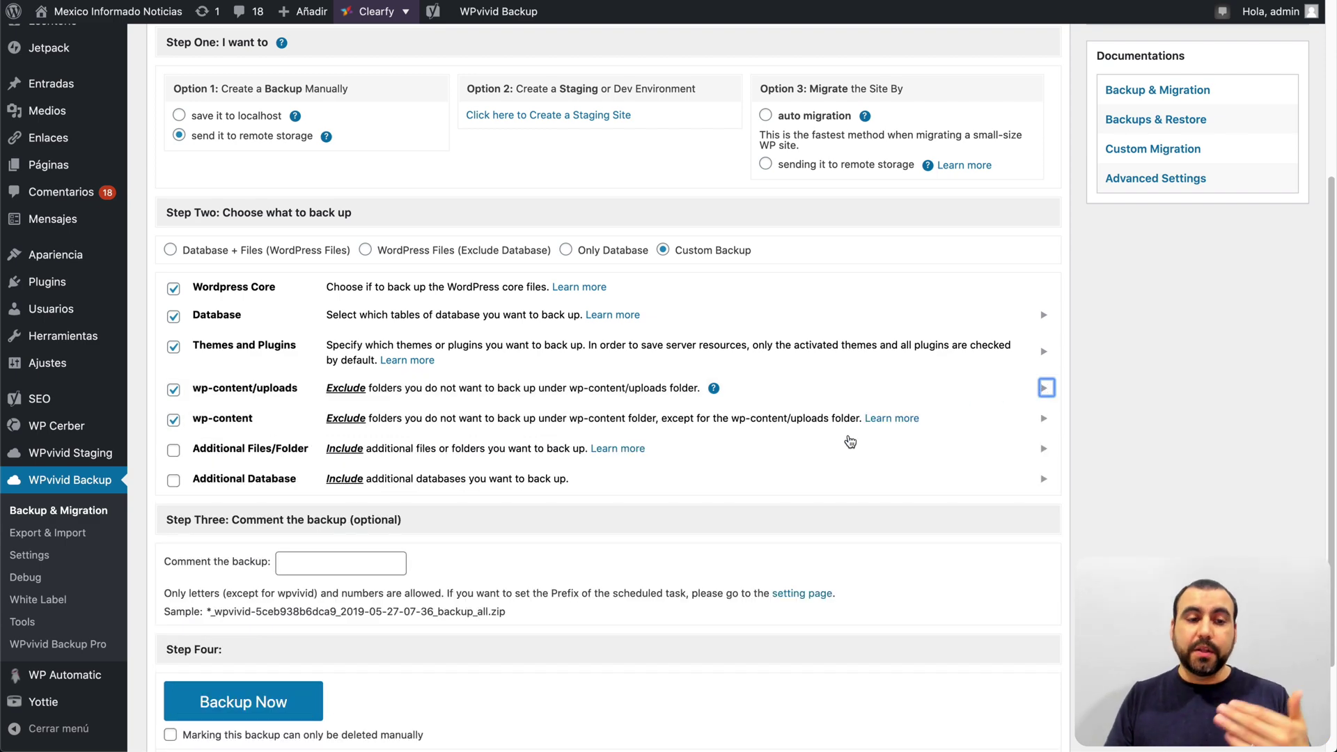
{"action": "scroll", "coordinate": [851, 442], "scroll_direction": "down", "scroll_amount": 1}
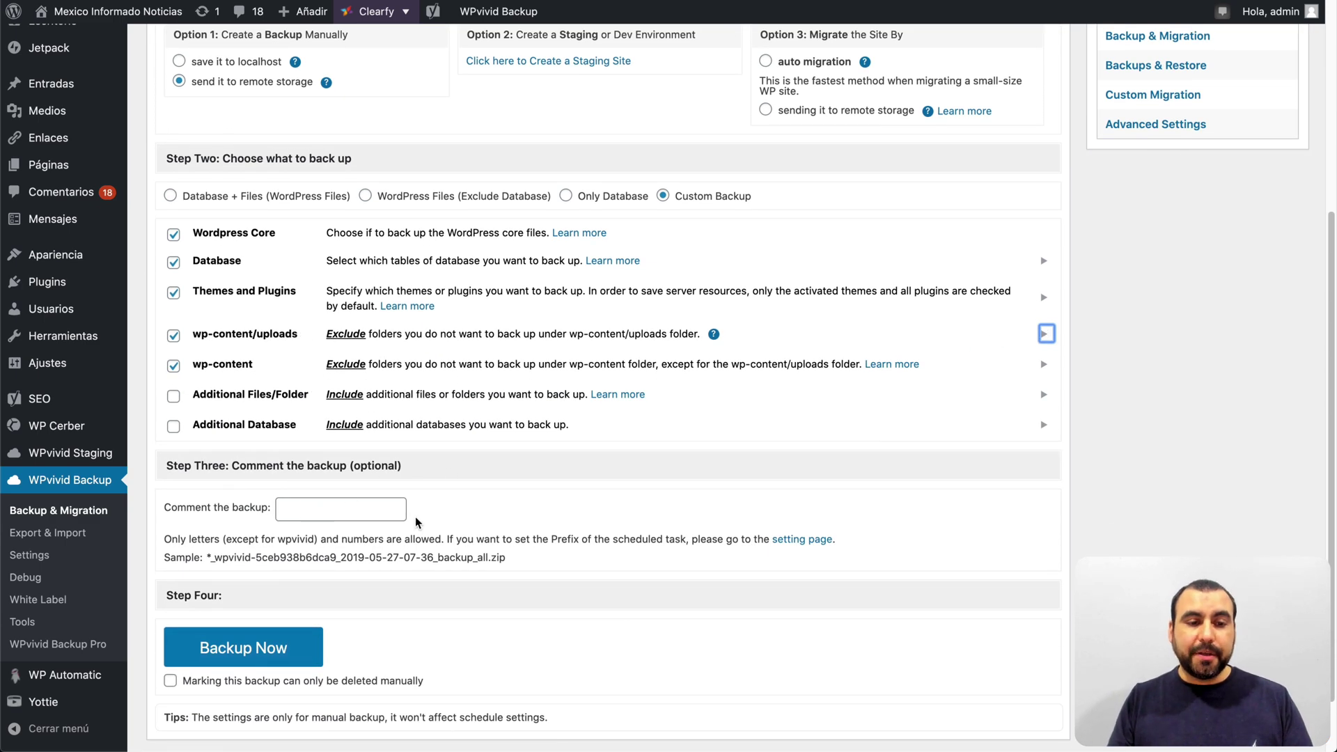
{"action": "scroll", "coordinate": [416, 521], "scroll_direction": "down", "scroll_amount": 2}
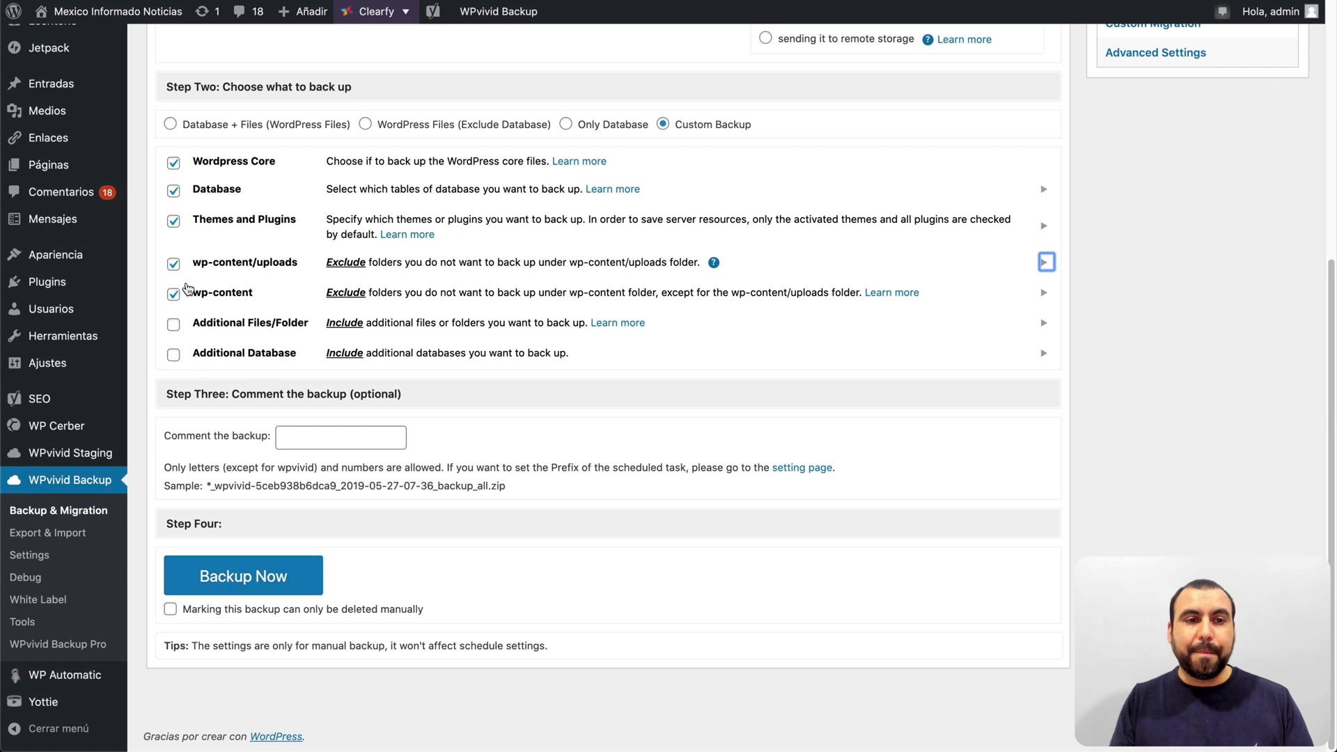
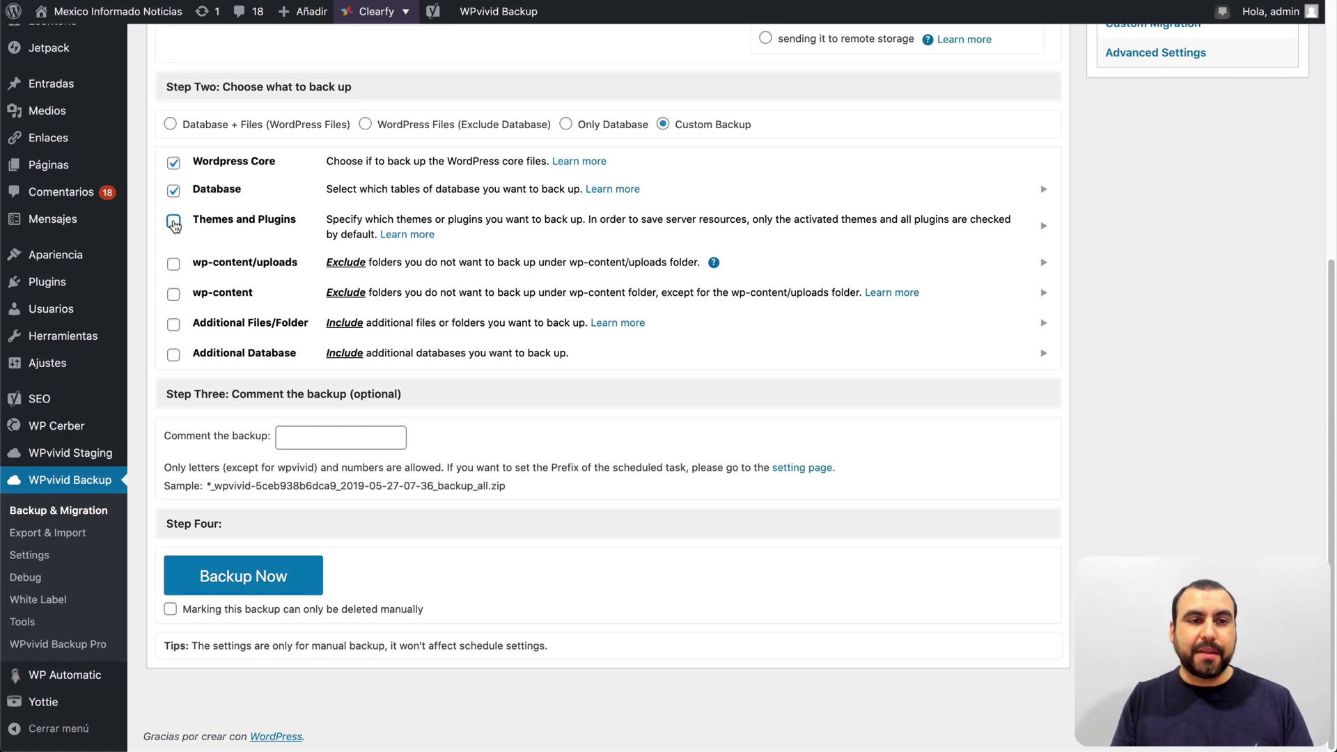
Step: Exclude WordPress Core, themes and plugins, choose Only Database, and start the backup
{"action": "left_click", "coordinate": [174, 164]}
{"action": "scroll", "coordinate": [276, 298], "scroll_direction": "up", "scroll_amount": 1}
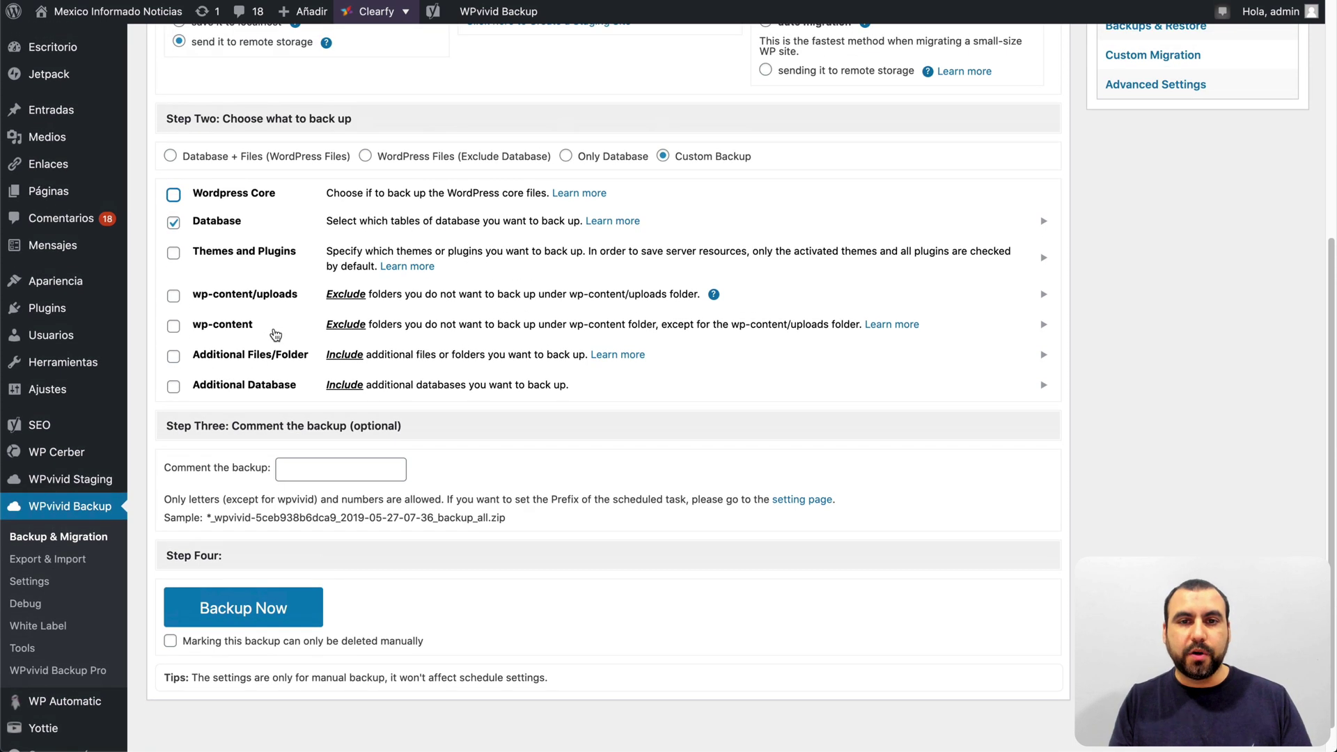
{"action": "scroll", "coordinate": [276, 333], "scroll_direction": "down", "scroll_amount": 1}
{"action": "left_click", "coordinate": [565, 142]}
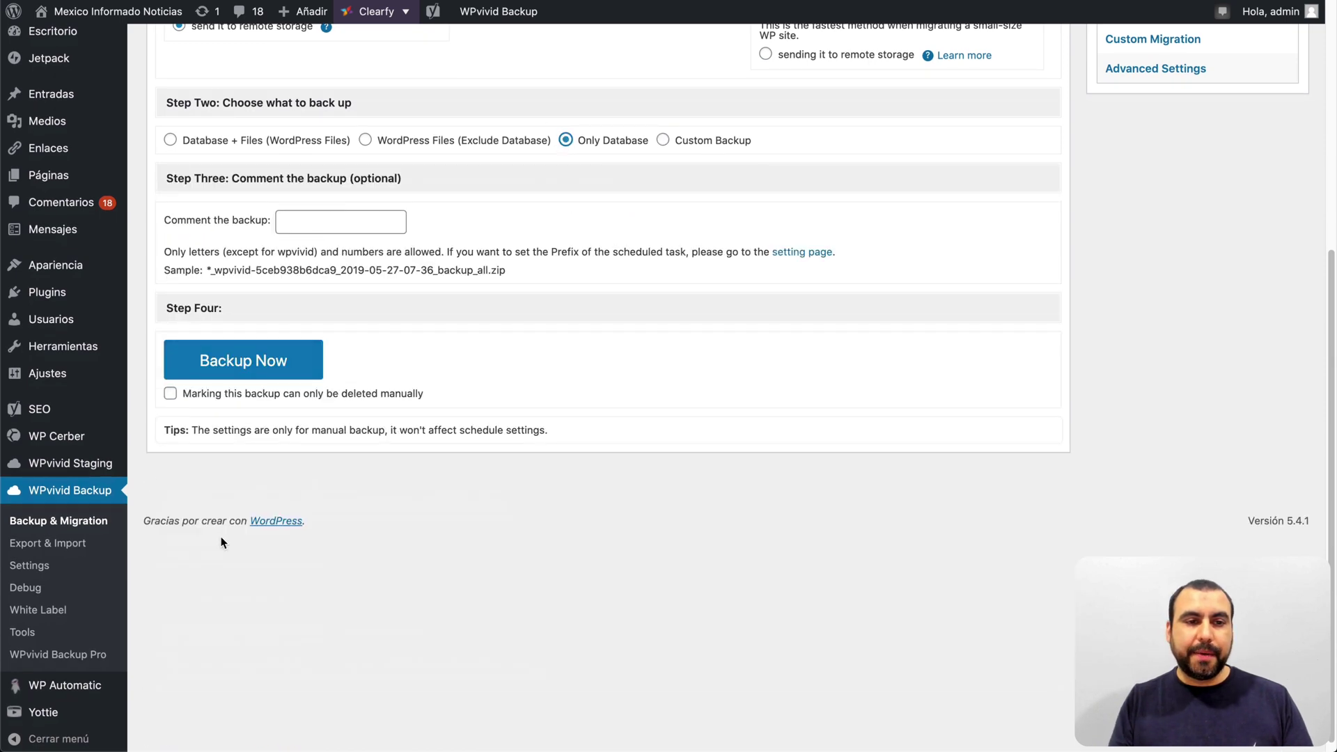
{"action": "left_click", "coordinate": [308, 371]}
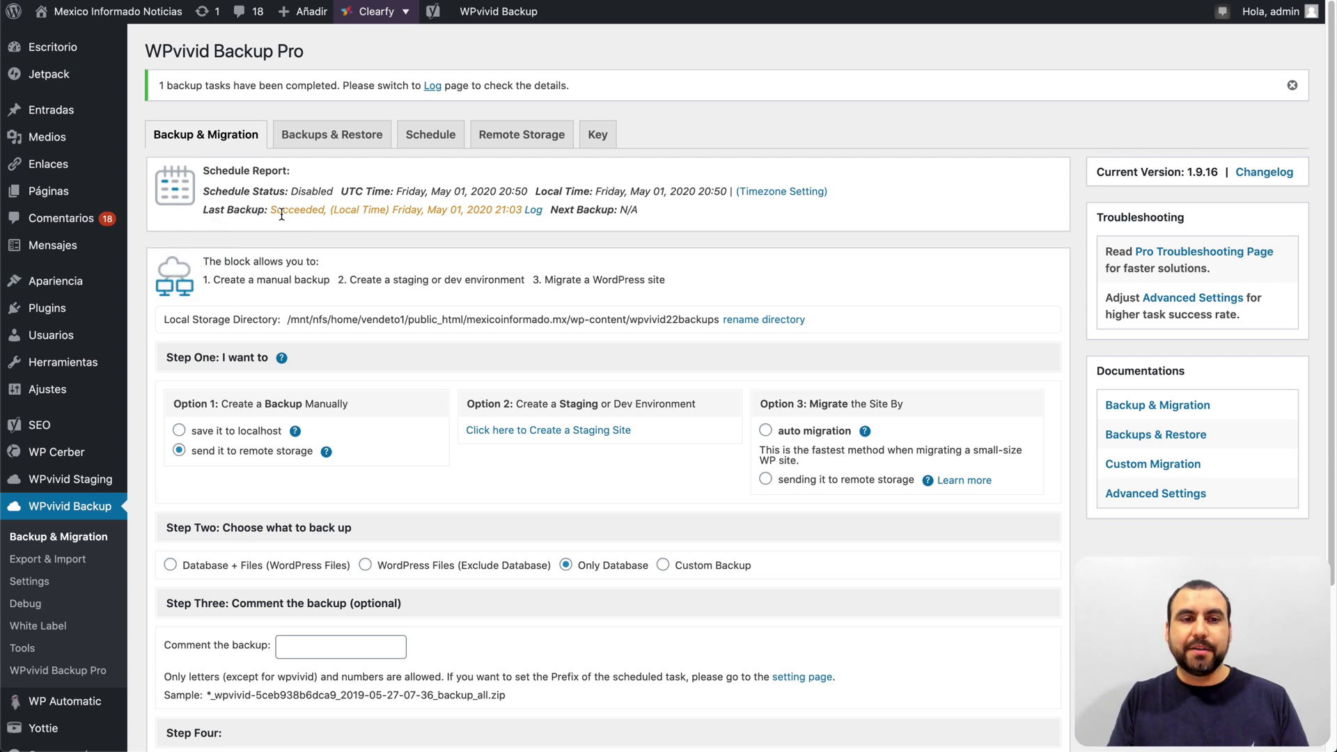
{"action": "left_click_drag", "start_coordinate": [277, 210], "coordinate": [428, 209]}
{"action": "left_click", "coordinate": [499, 216]}
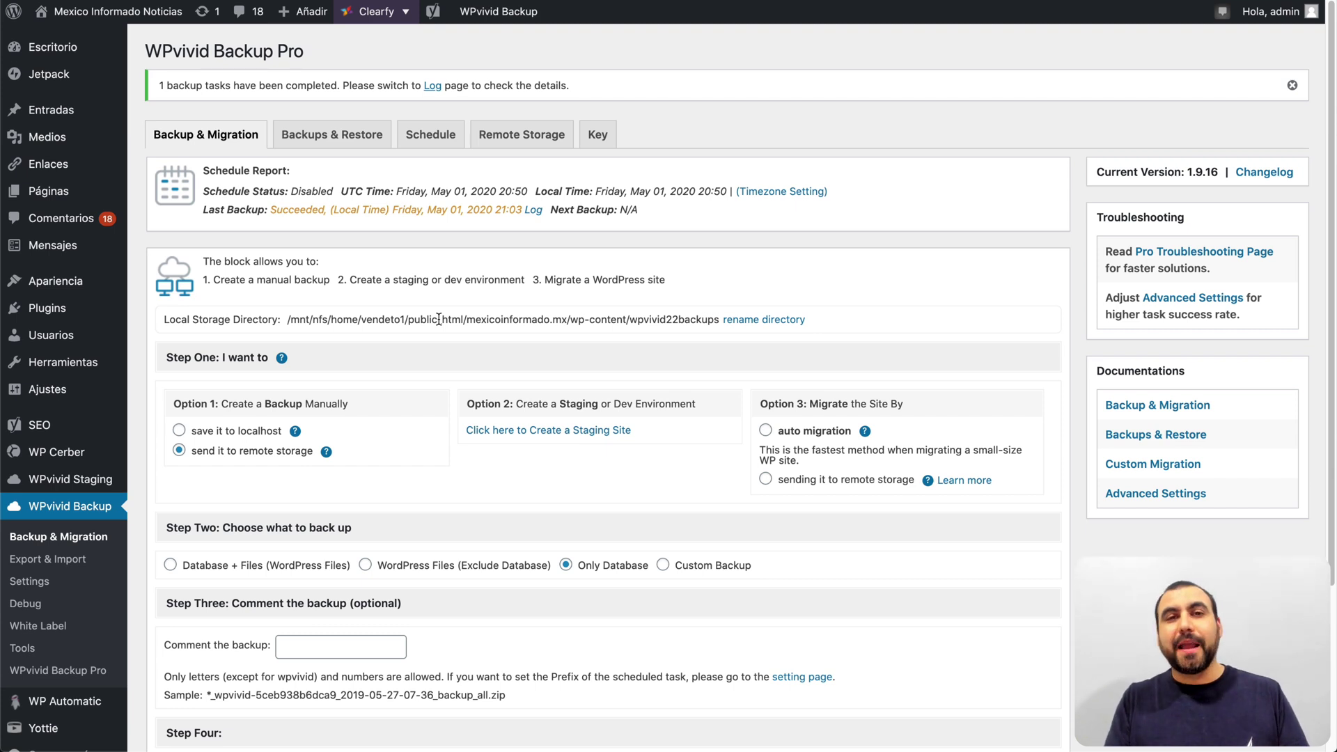
{"action": "left_click", "coordinate": [340, 147]}
{"action": "scroll", "coordinate": [337, 140], "scroll_direction": "down", "scroll_amount": 1}
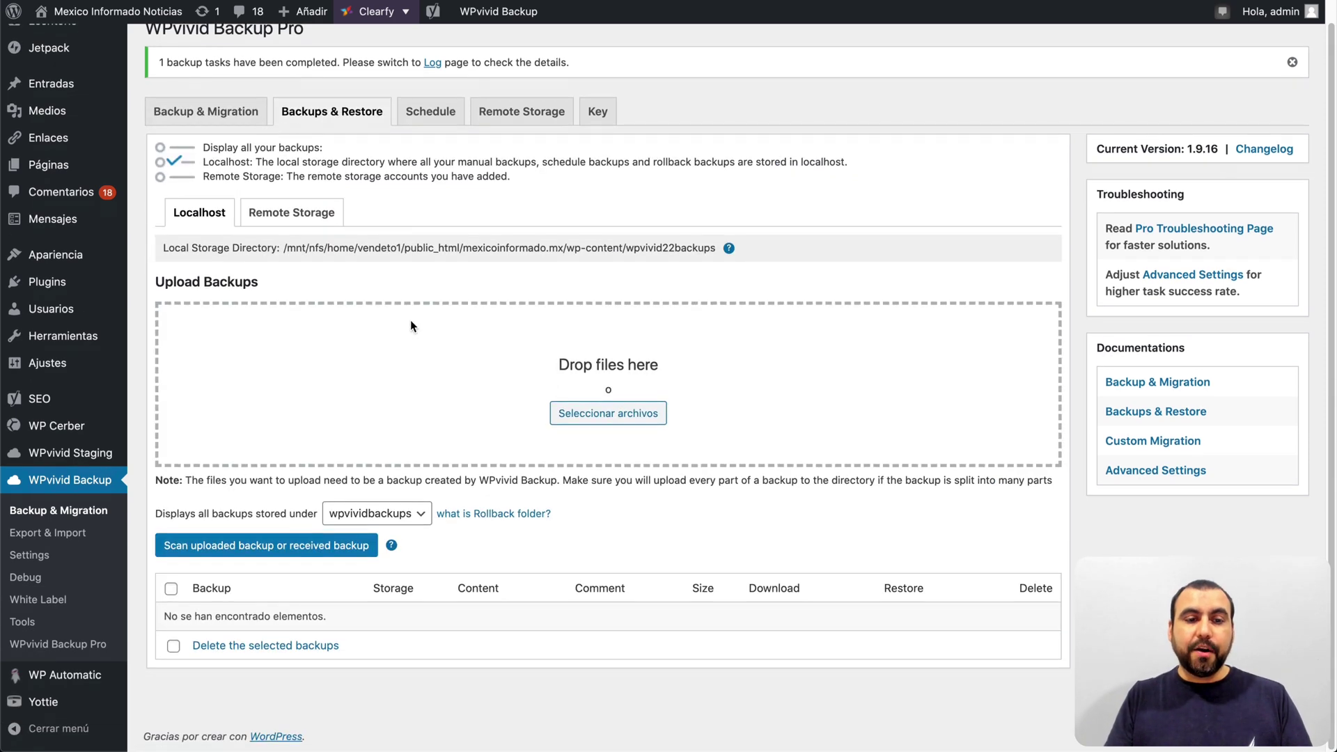
{"action": "left_click", "coordinate": [304, 218]}
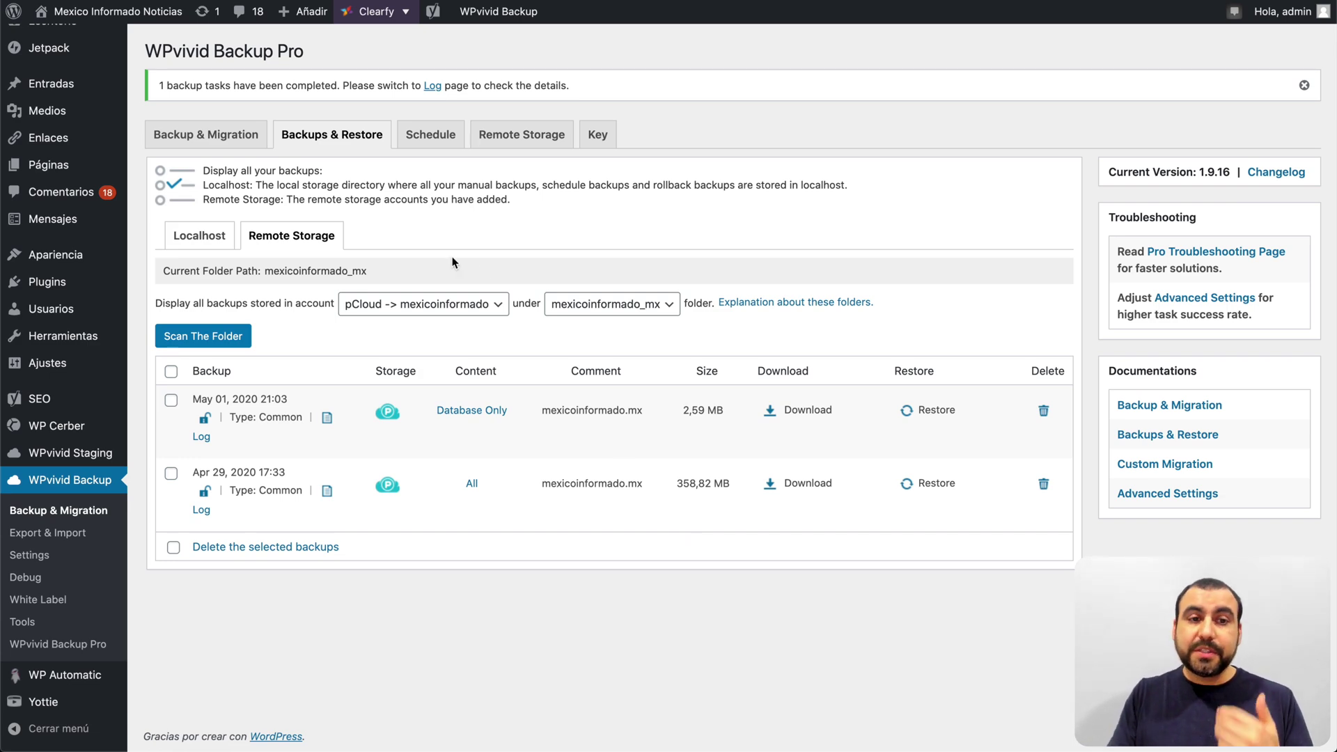
{"action": "left_click", "coordinate": [231, 139]}
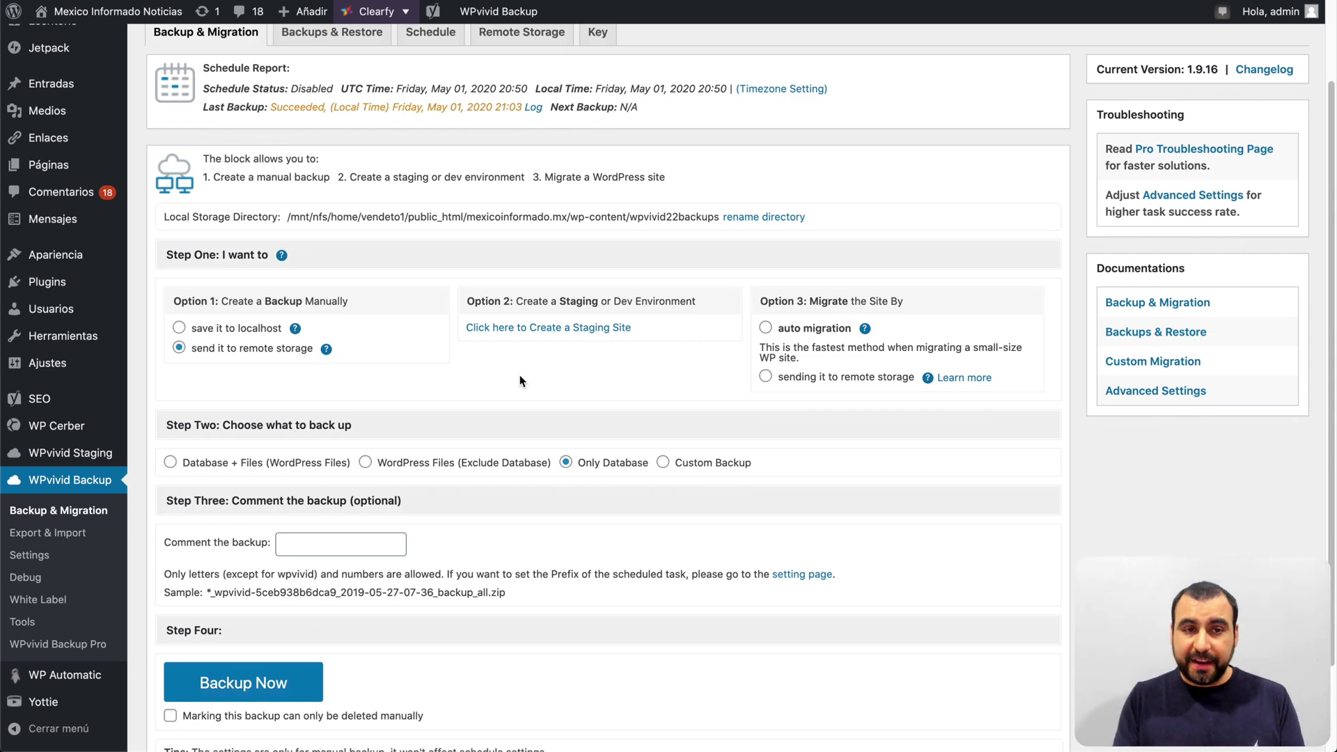
Step: Keep the Weekly schedule cycle, send scheduled backups to remote storage, and view Incremental Backup Schedule
{"action": "scroll", "coordinate": [519, 381], "scroll_direction": "up", "scroll_amount": 3}
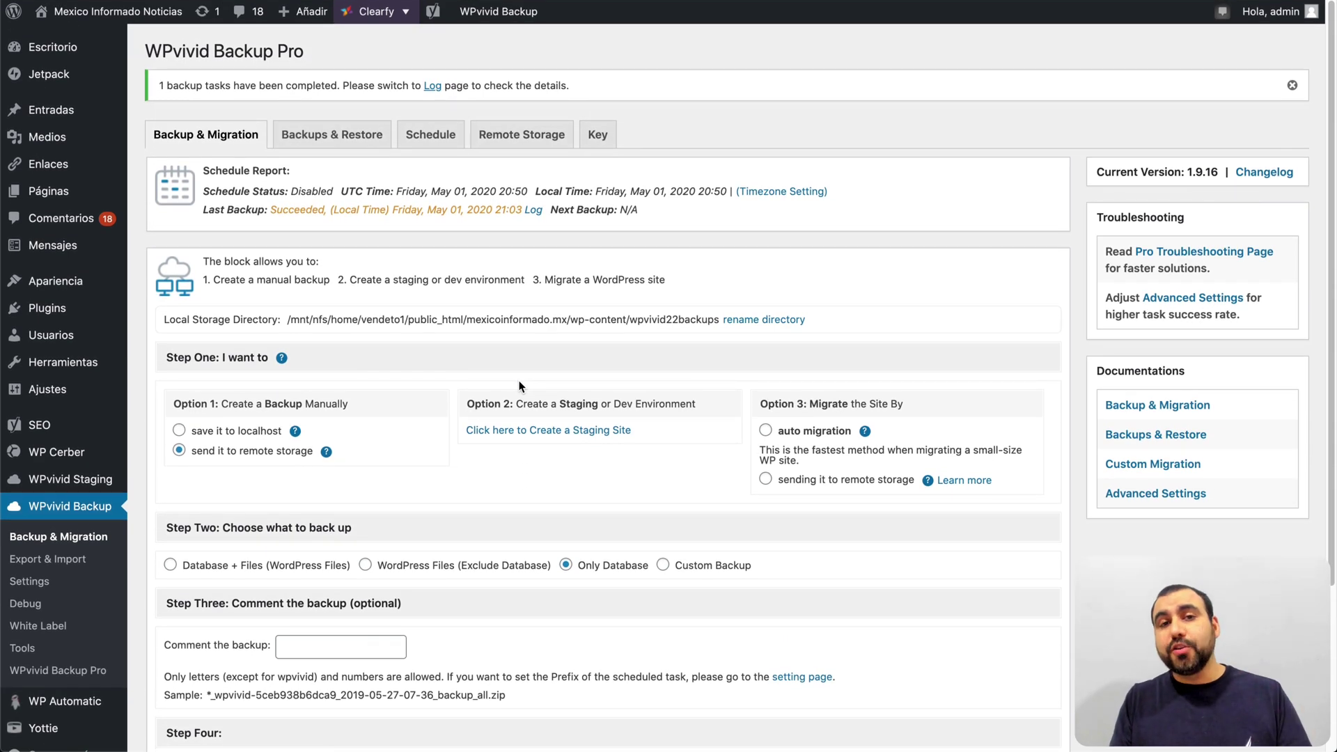
{"action": "left_click", "coordinate": [446, 135]}
{"action": "scroll", "coordinate": [441, 291], "scroll_direction": "down", "scroll_amount": 3}
{"action": "left_click", "coordinate": [404, 242]}
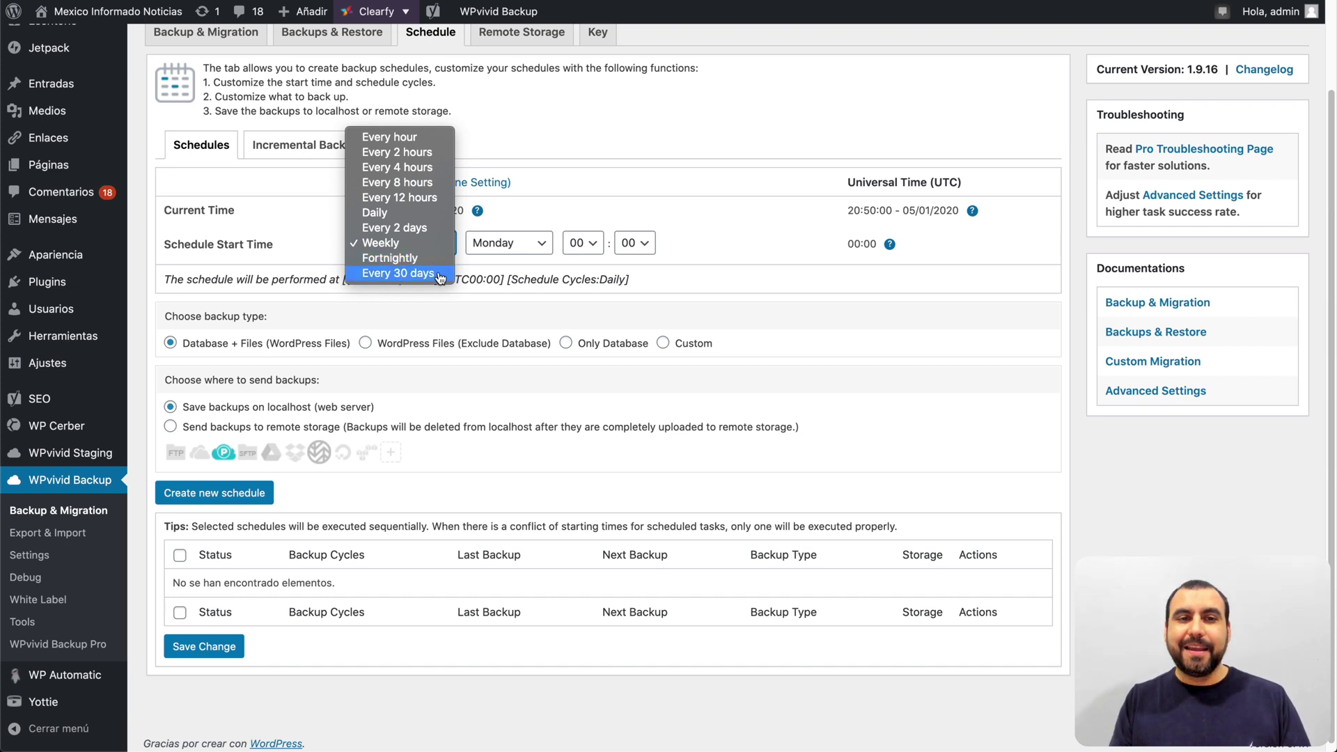
{"action": "left_click", "coordinate": [766, 296]}
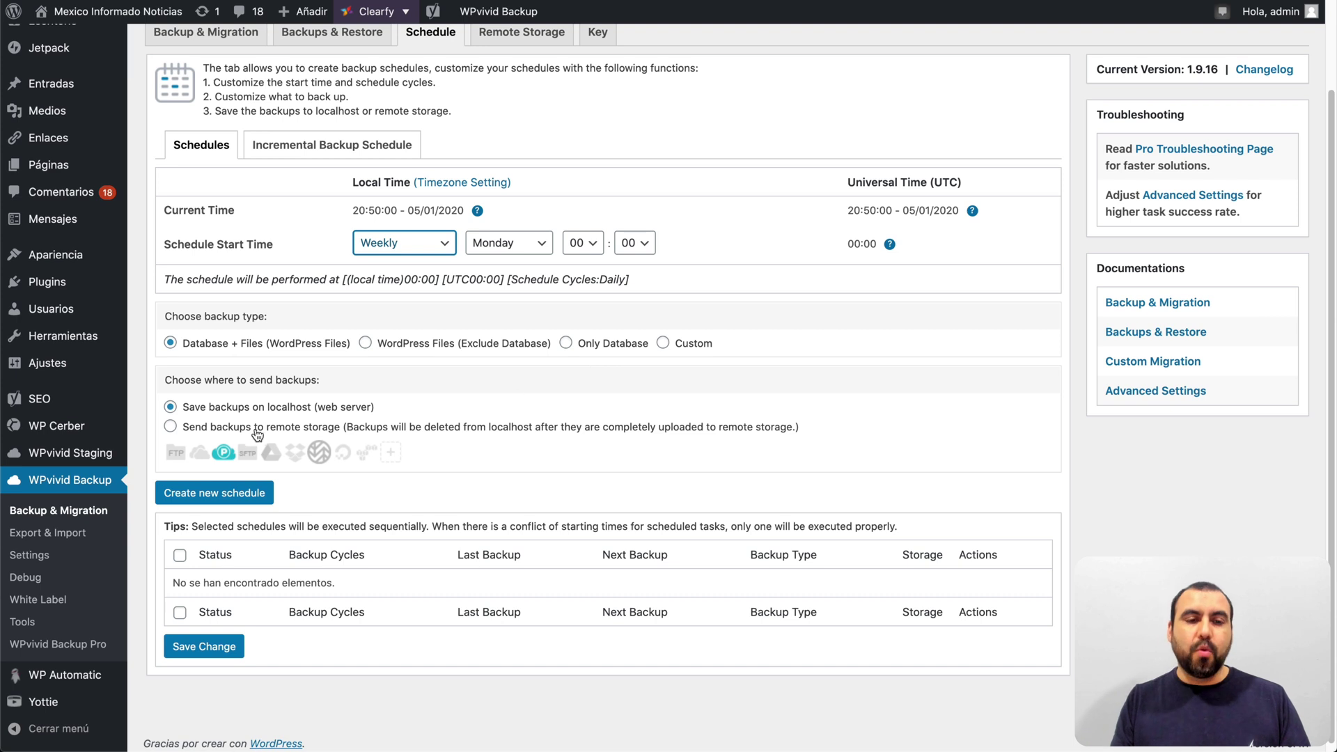
{"action": "left_click", "coordinate": [171, 426]}
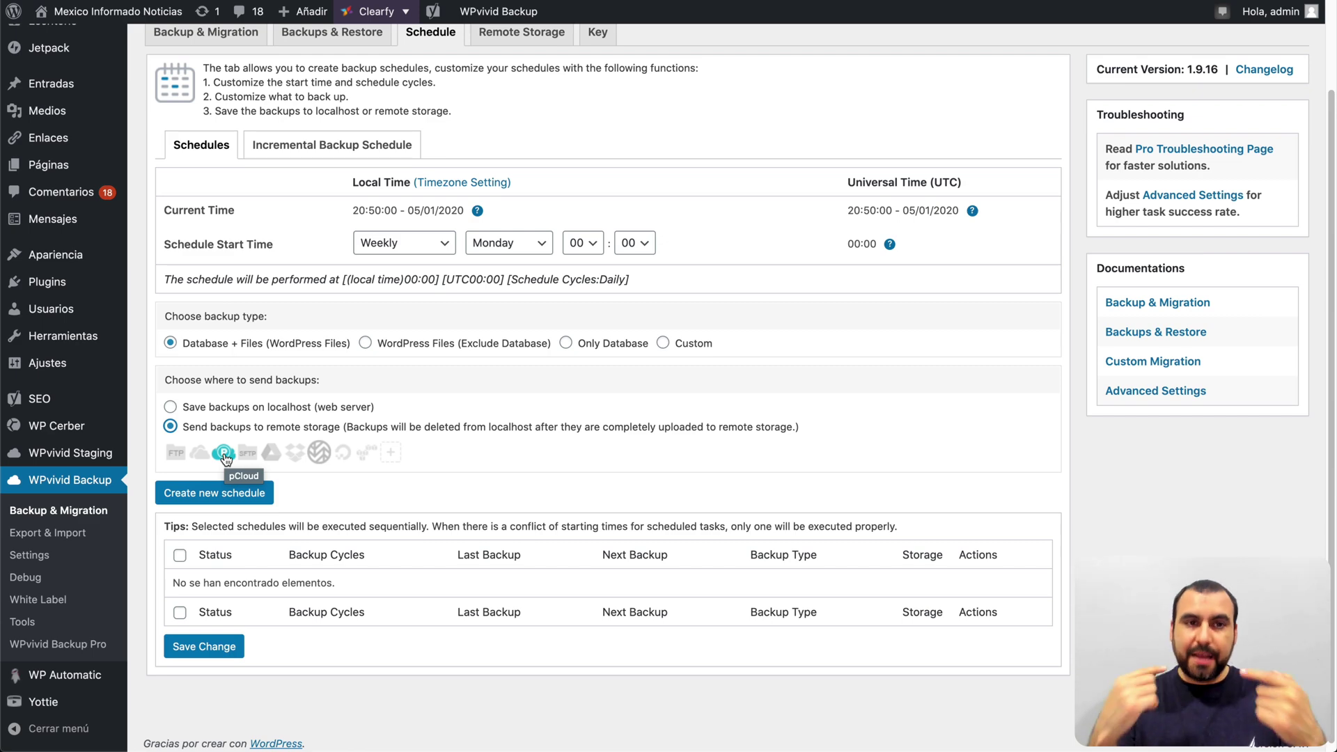
{"action": "left_click", "coordinate": [342, 145]}
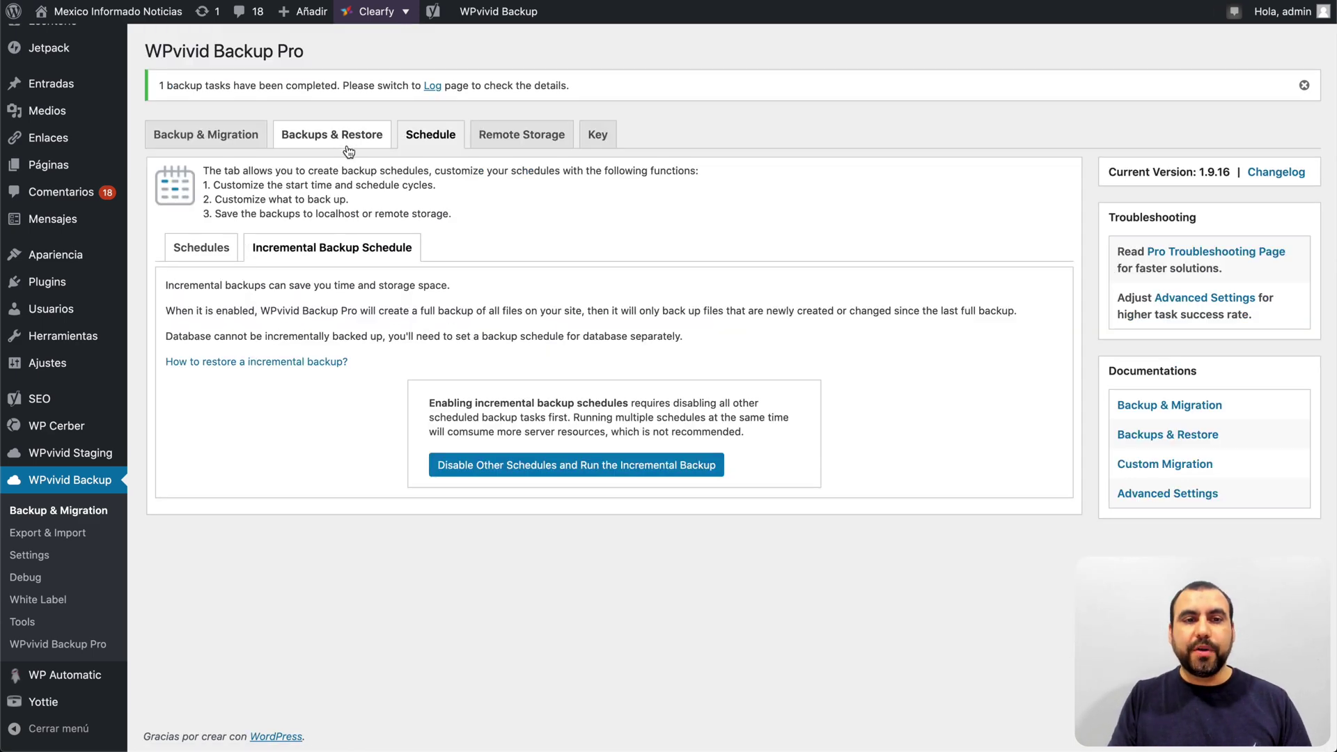
Step: Go to the Remote Storage tab to view the storage connections
{"action": "left_click", "coordinate": [179, 135]}
{"action": "scroll", "coordinate": [333, 120], "scroll_direction": "down", "scroll_amount": 2}
{"action": "scroll", "coordinate": [333, 120], "scroll_direction": "up", "scroll_amount": 2}
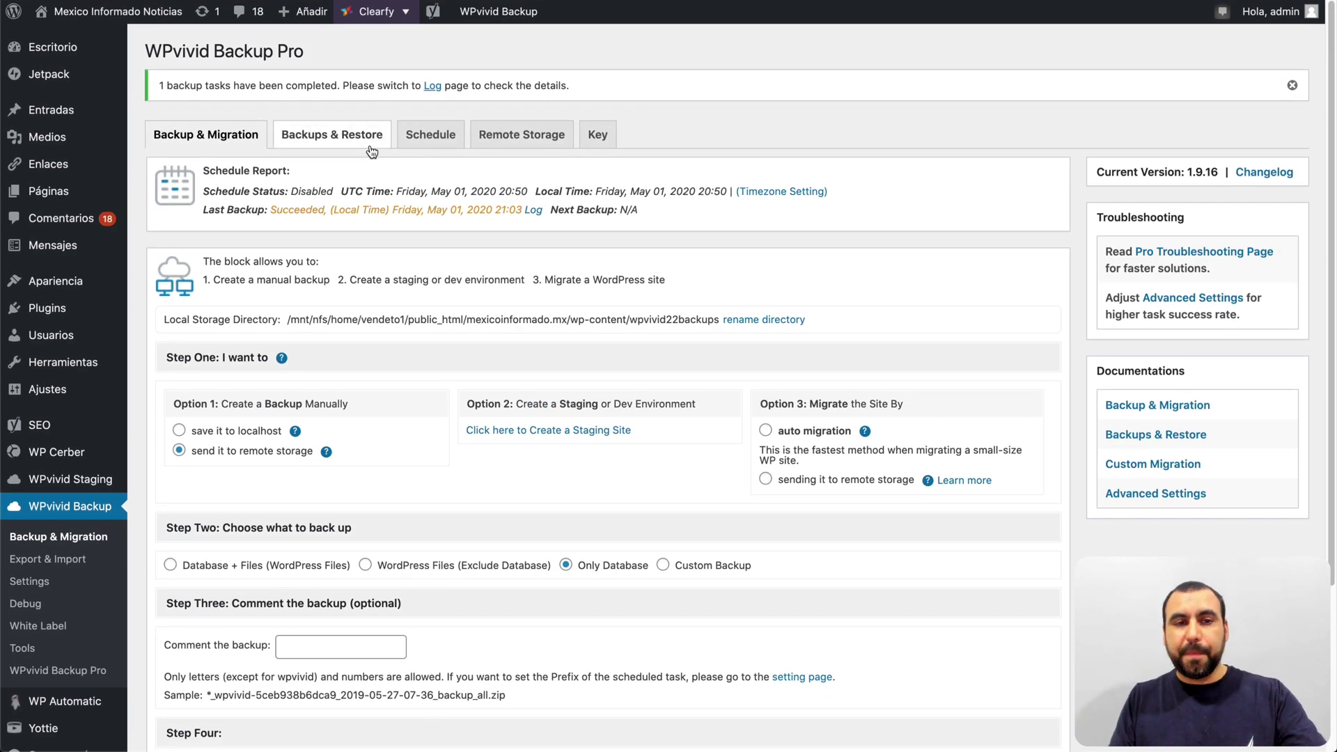
{"action": "left_click", "coordinate": [525, 143]}
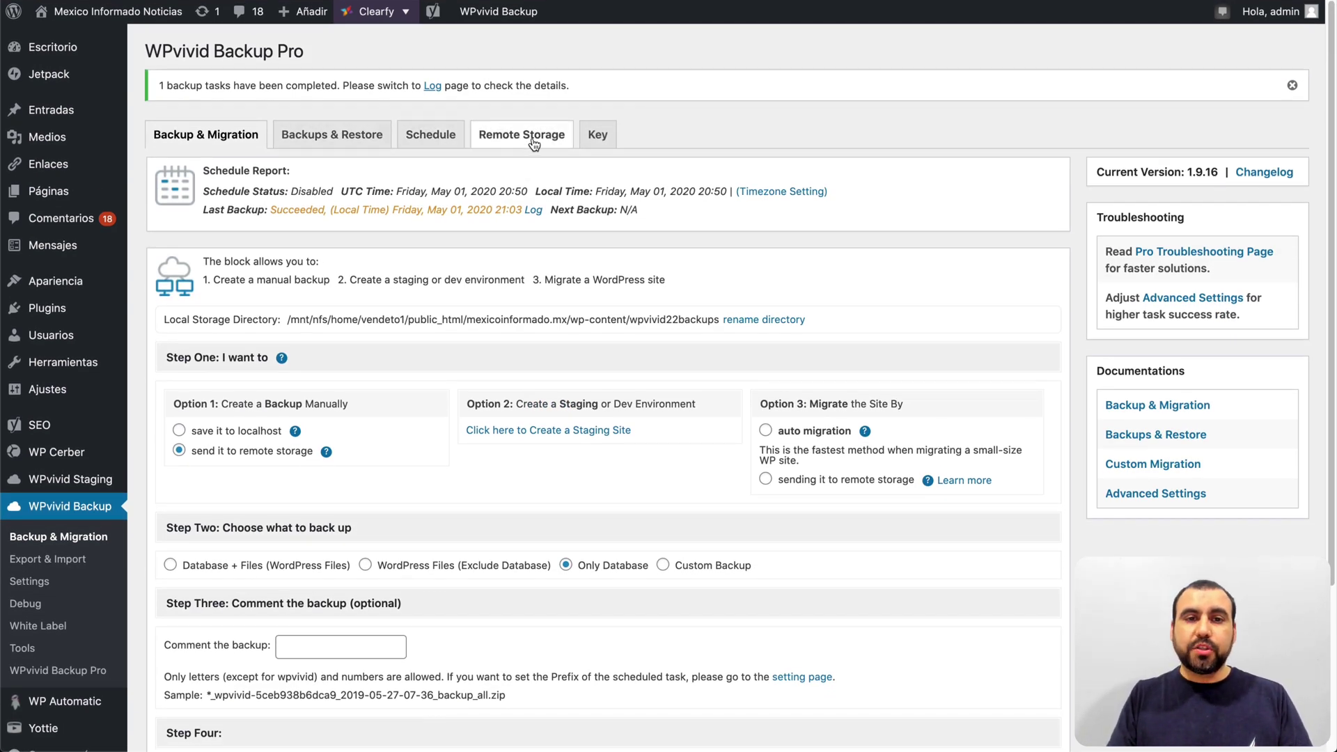
{"action": "scroll", "coordinate": [530, 144], "scroll_direction": "down", "scroll_amount": 1}
{"action": "scroll", "coordinate": [505, 153], "scroll_direction": "up", "scroll_amount": 2}
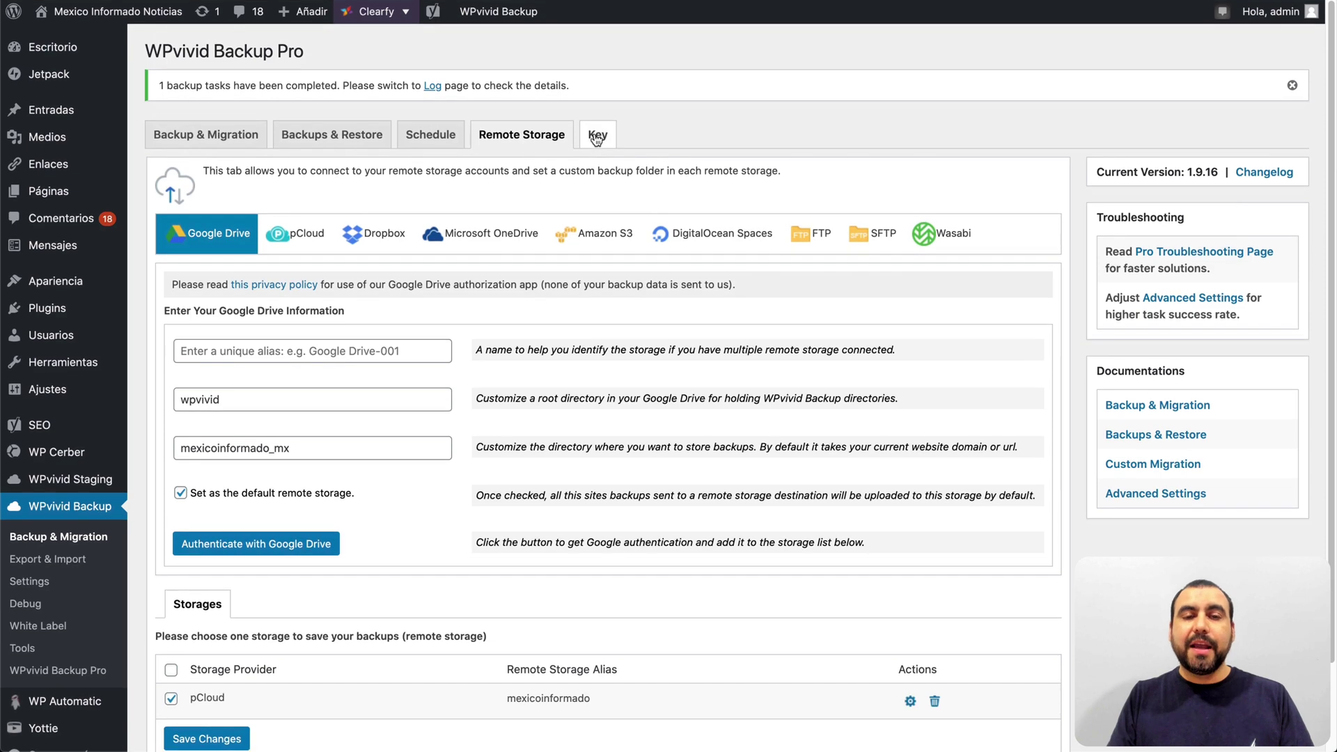
Step: Generate a migration key with 8-hour expiry, then return to Backup & Migration
{"action": "left_click", "coordinate": [597, 136]}
{"action": "left_click", "coordinate": [299, 321]}
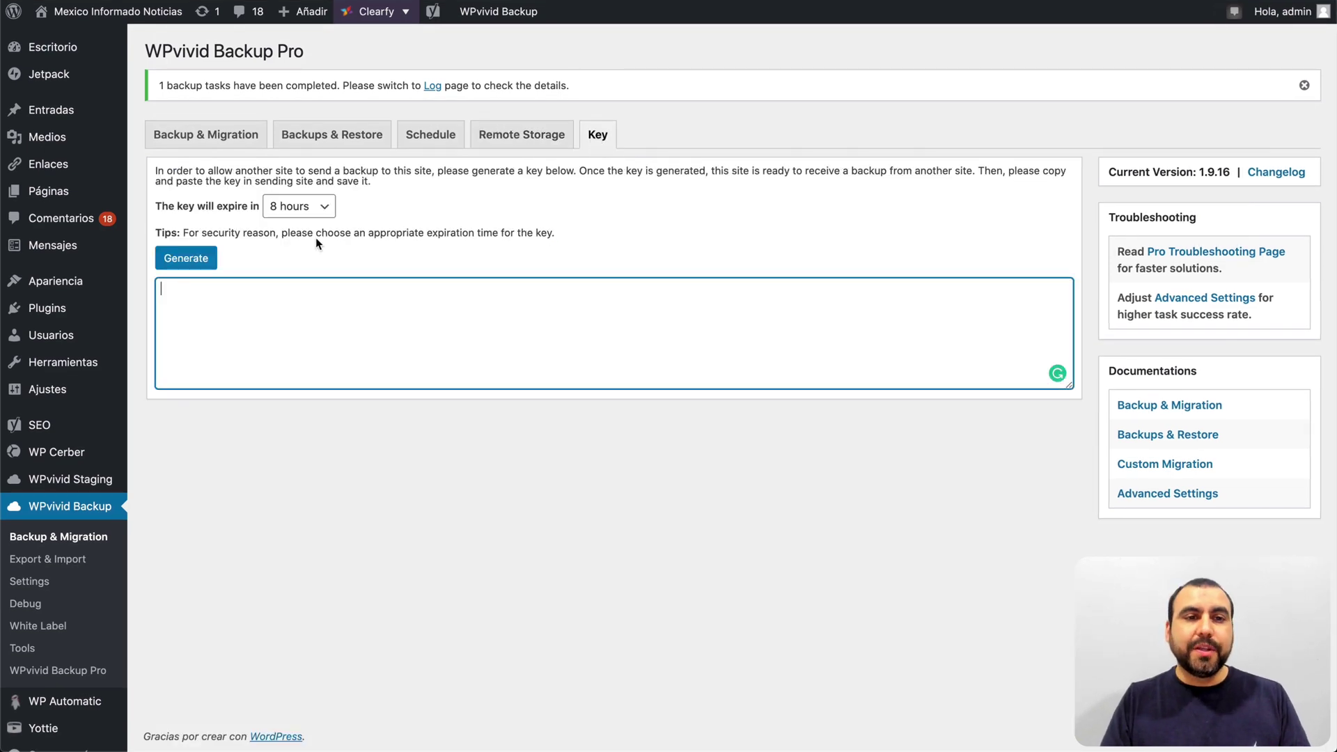
{"action": "left_click", "coordinate": [194, 264]}
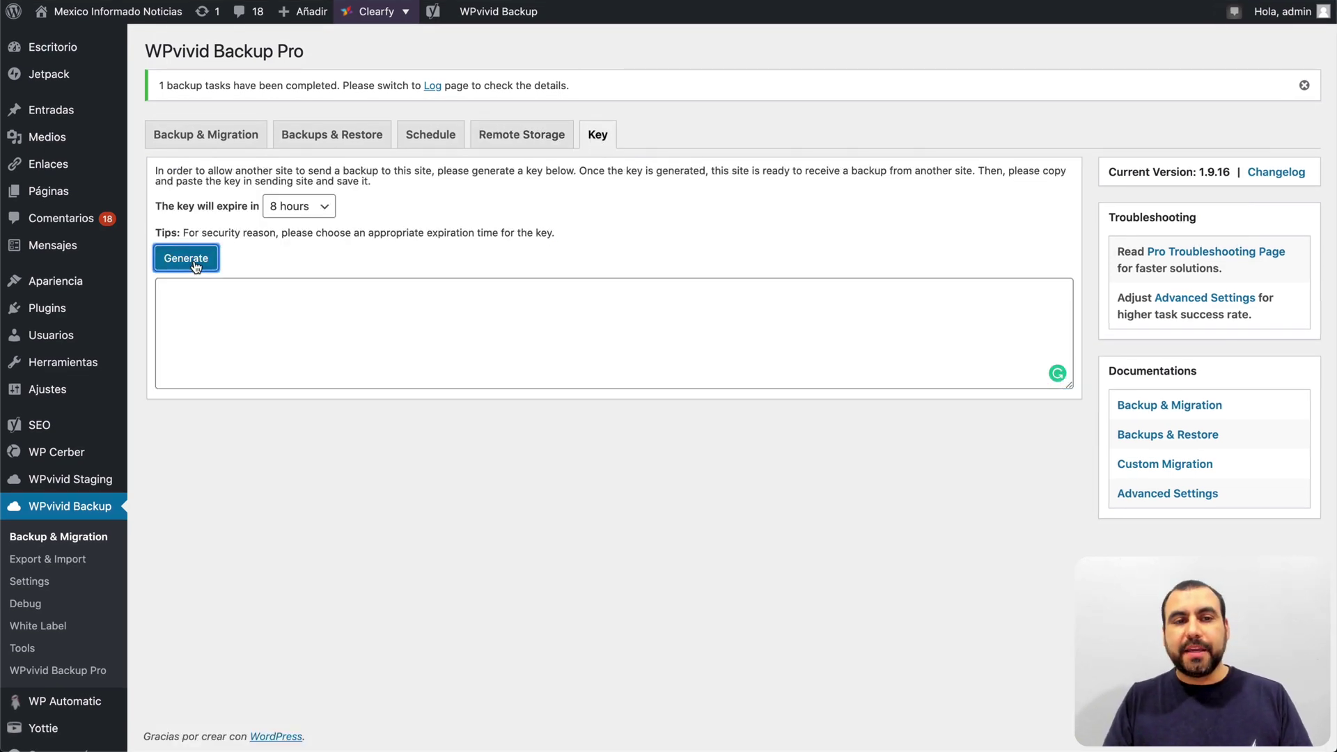
{"action": "left_click", "coordinate": [308, 208]}
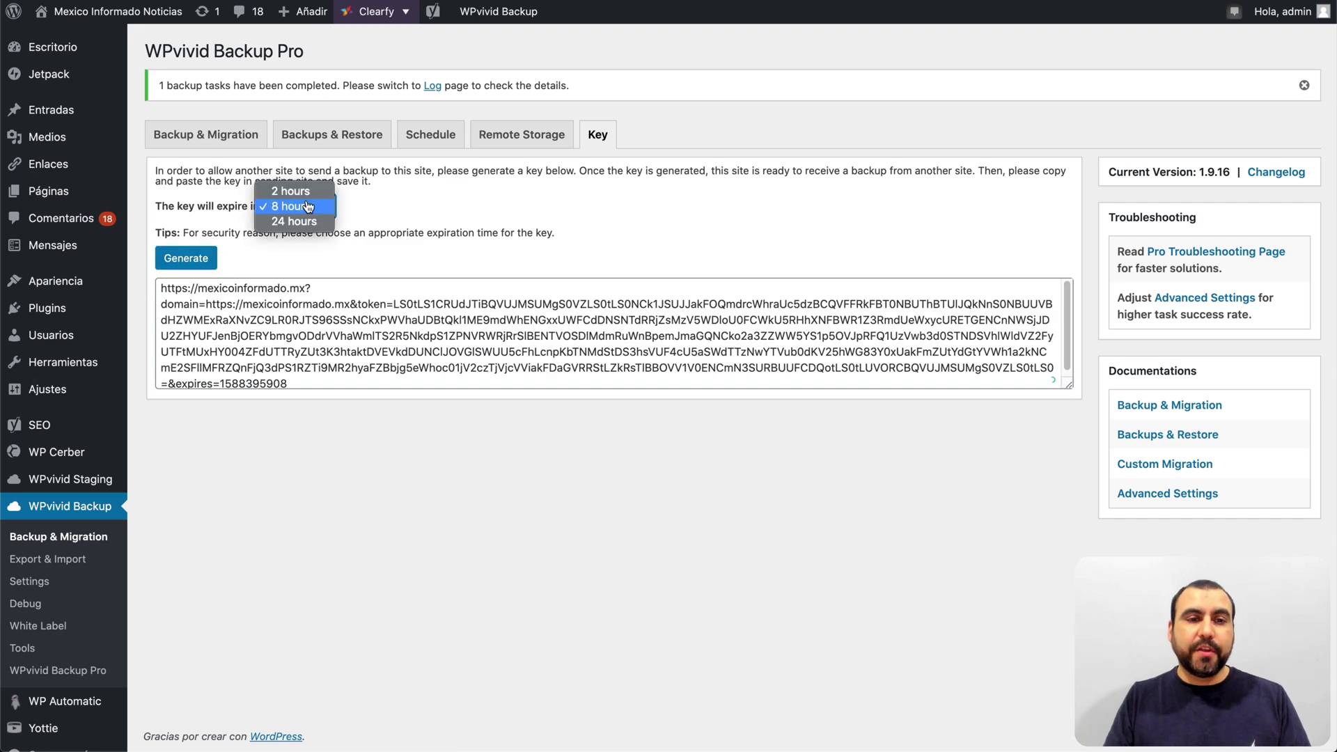
{"action": "left_click", "coordinate": [508, 259]}
{"action": "left_click", "coordinate": [243, 140]}
{"action": "scroll", "coordinate": [243, 140], "scroll_direction": "down", "scroll_amount": 2}
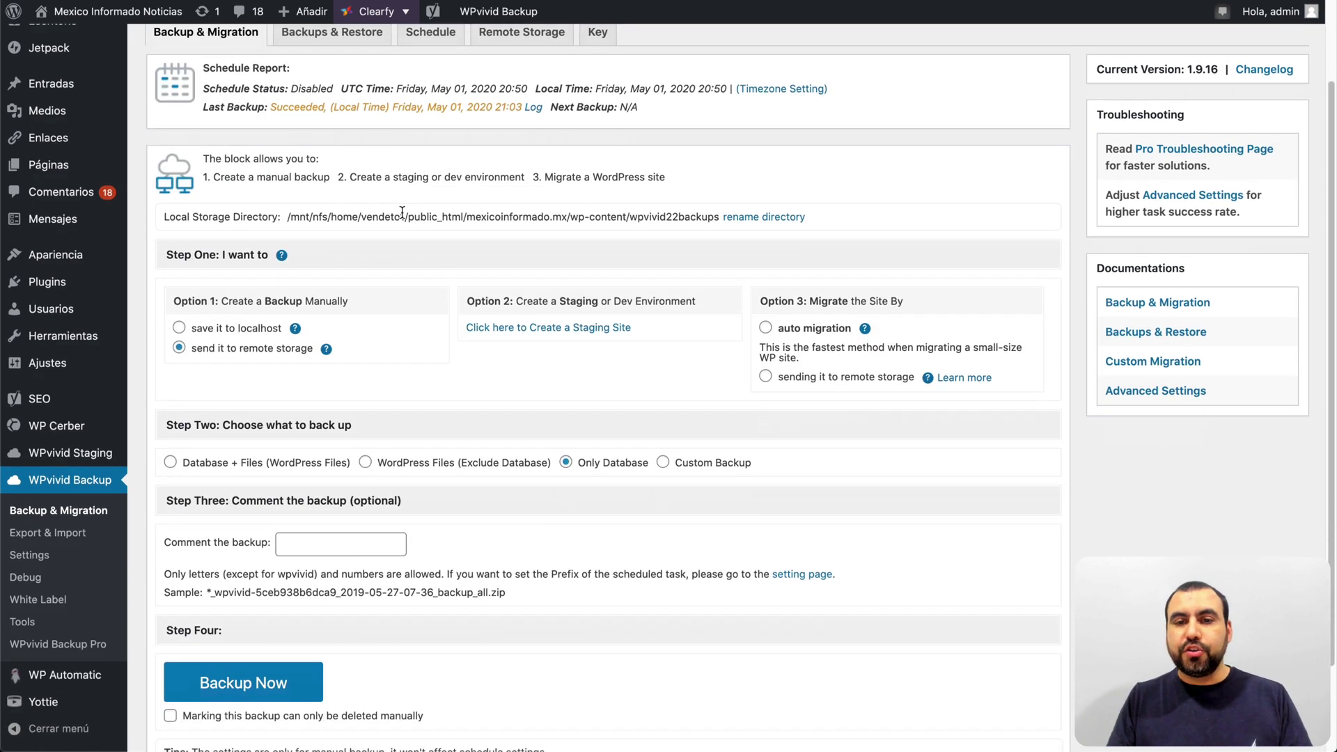
Step: Choose auto migration, then switch Migrate the Site to sending it to remote storage
{"action": "left_click", "coordinate": [766, 328]}
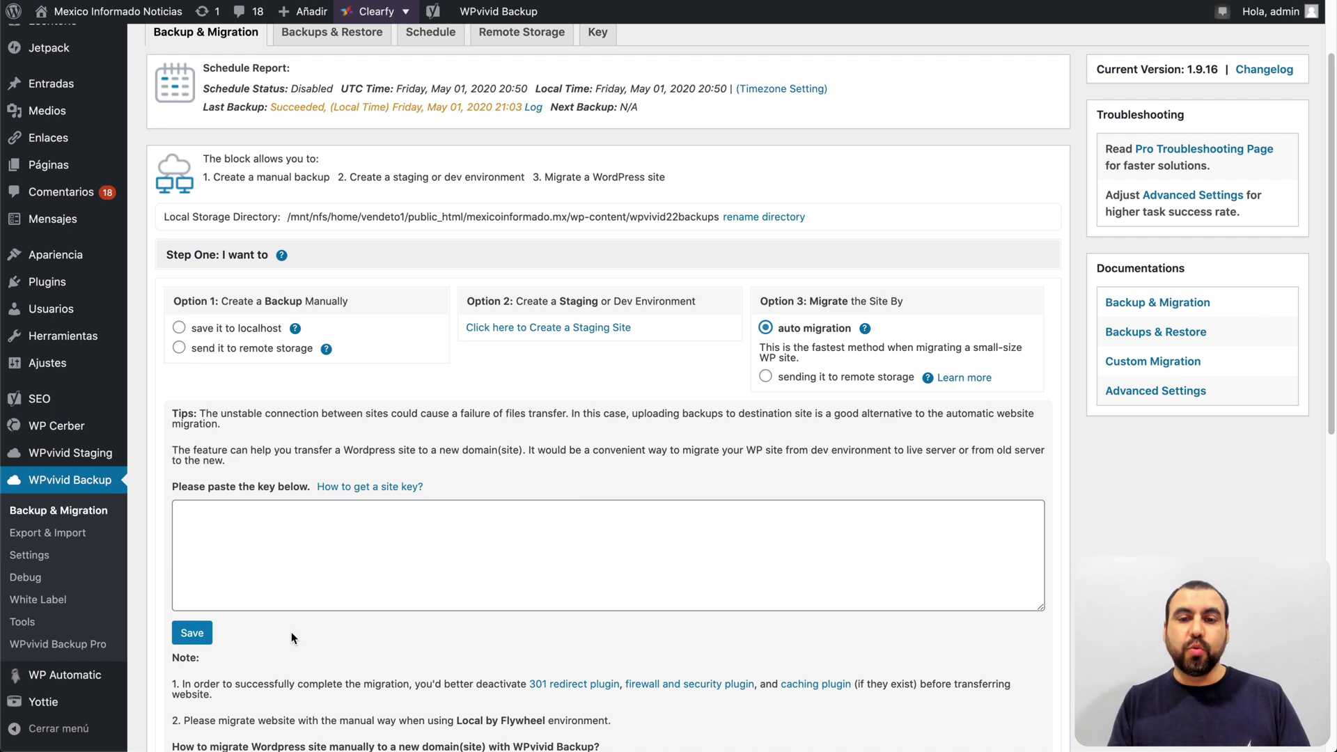
{"action": "left_click", "coordinate": [765, 376]}
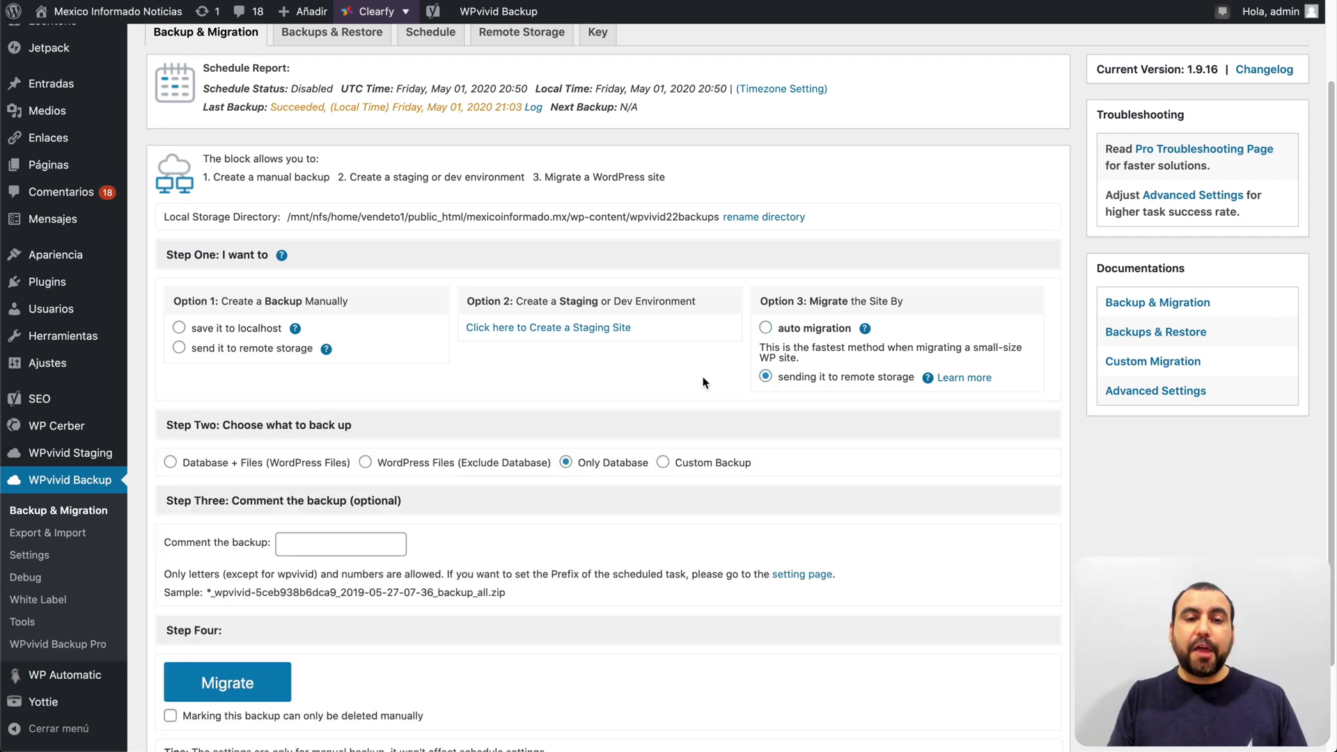
{"action": "left_click_drag", "start_coordinate": [468, 301], "coordinate": [645, 300]}
{"action": "left_click", "coordinate": [645, 300]}
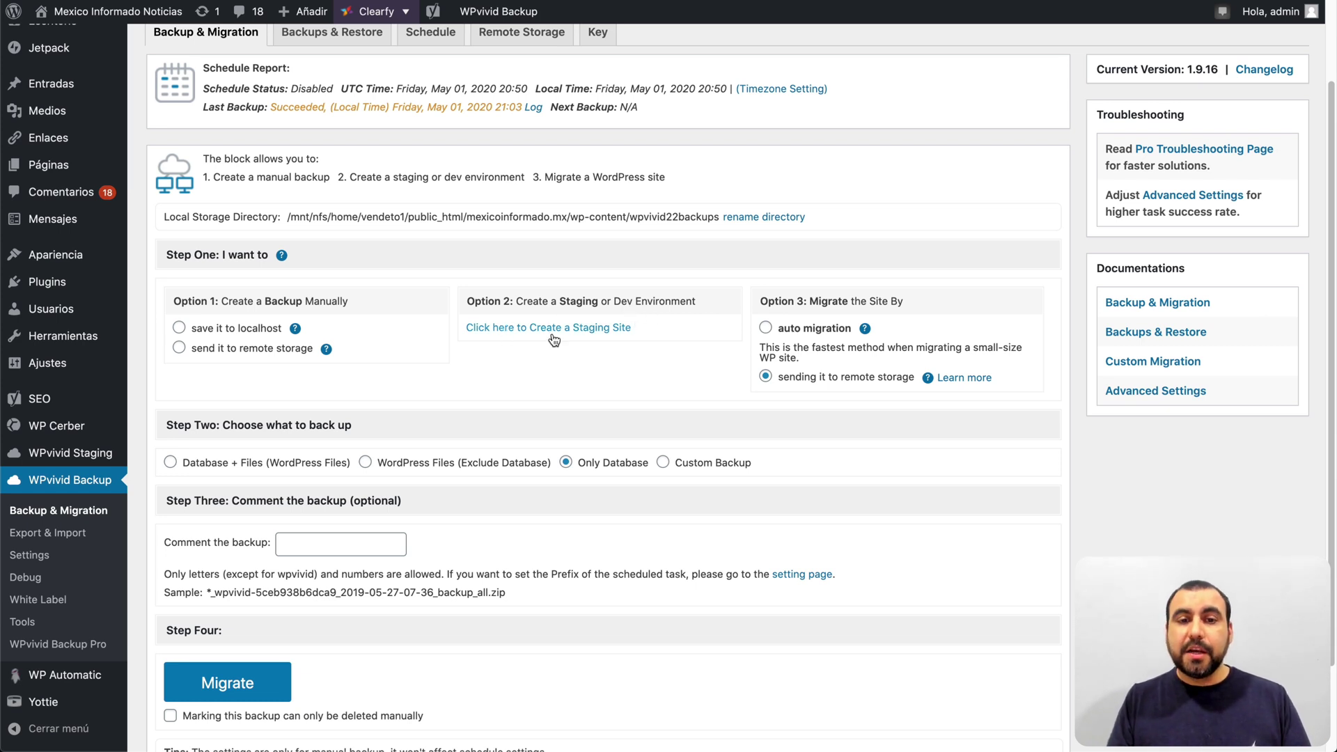
Step: Open the Create Staging form and note the default folder name in the directory path
{"action": "left_click", "coordinate": [592, 329]}
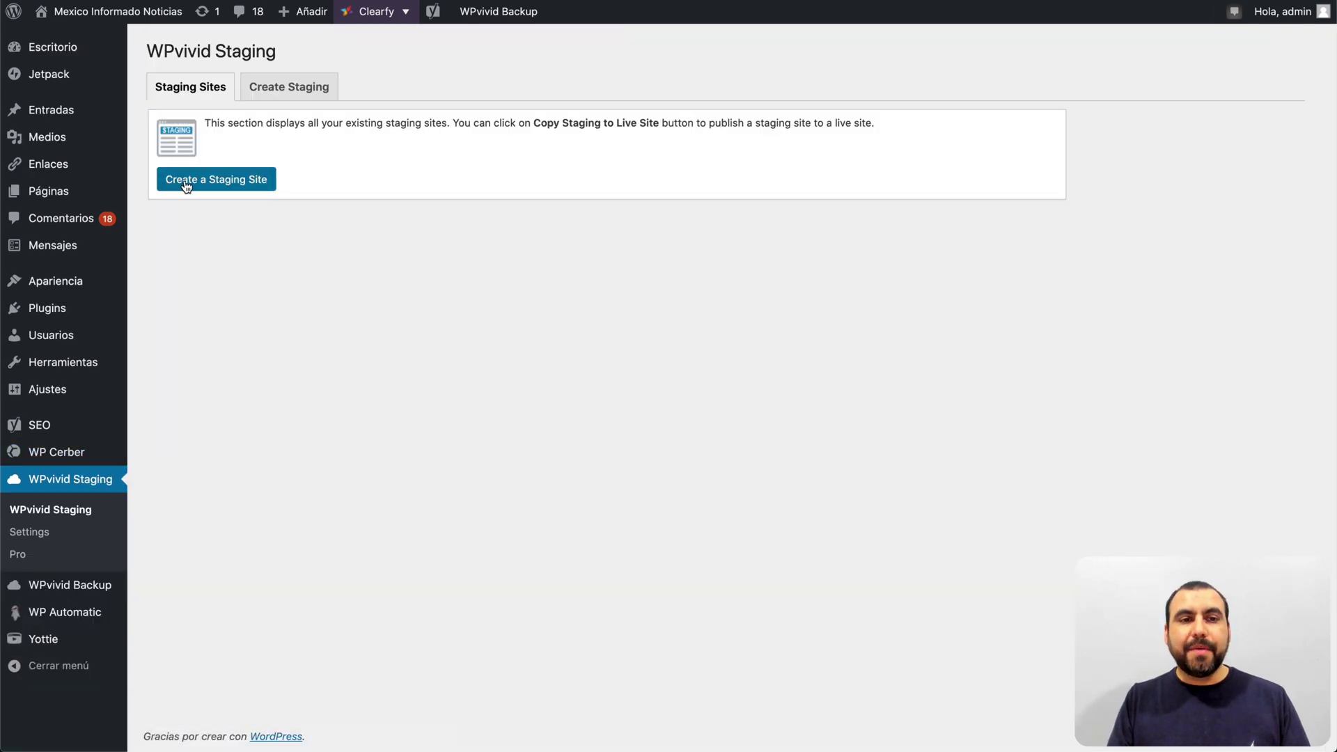
{"action": "left_click", "coordinate": [271, 89]}
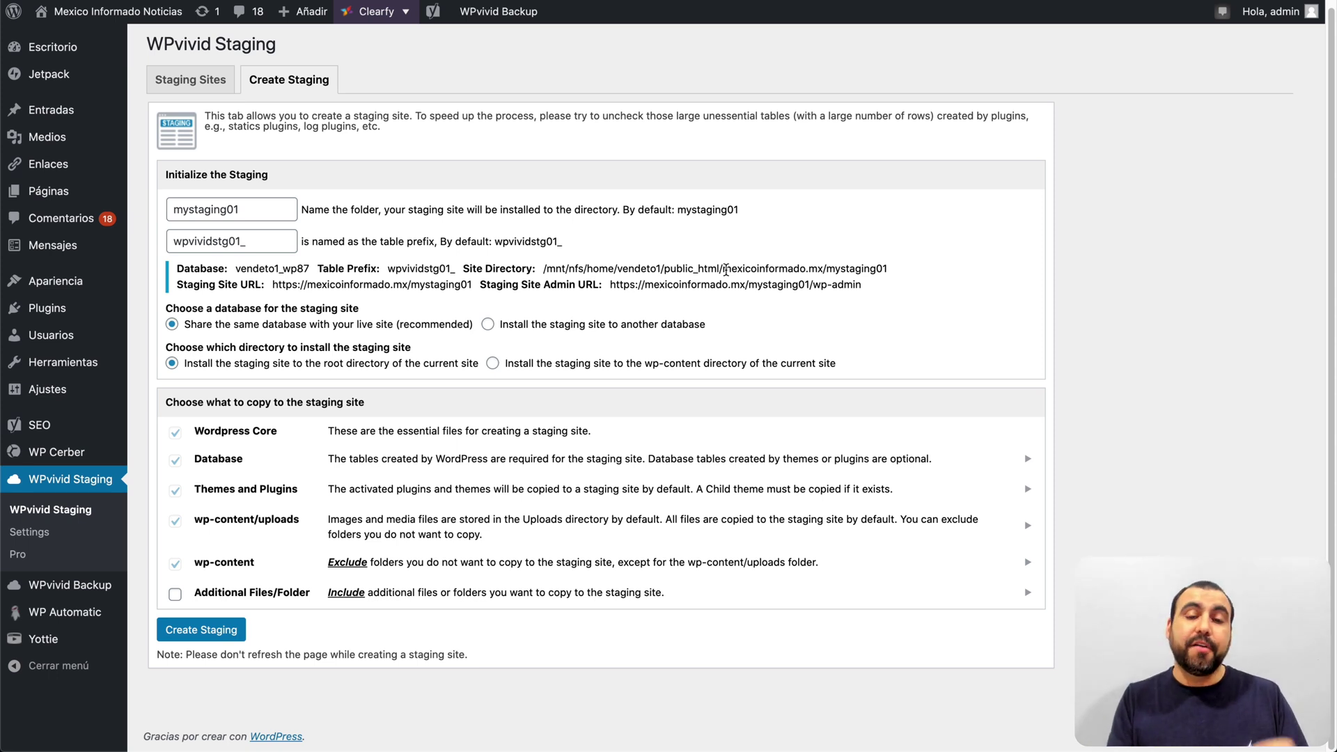
{"action": "left_click_drag", "start_coordinate": [827, 269], "coordinate": [931, 273]}
Step: Rename the staging folder to YTESTSITE, replacing an interim MYNEWSITE, and check the admin URL
{"action": "double_click", "coordinate": [248, 209]}
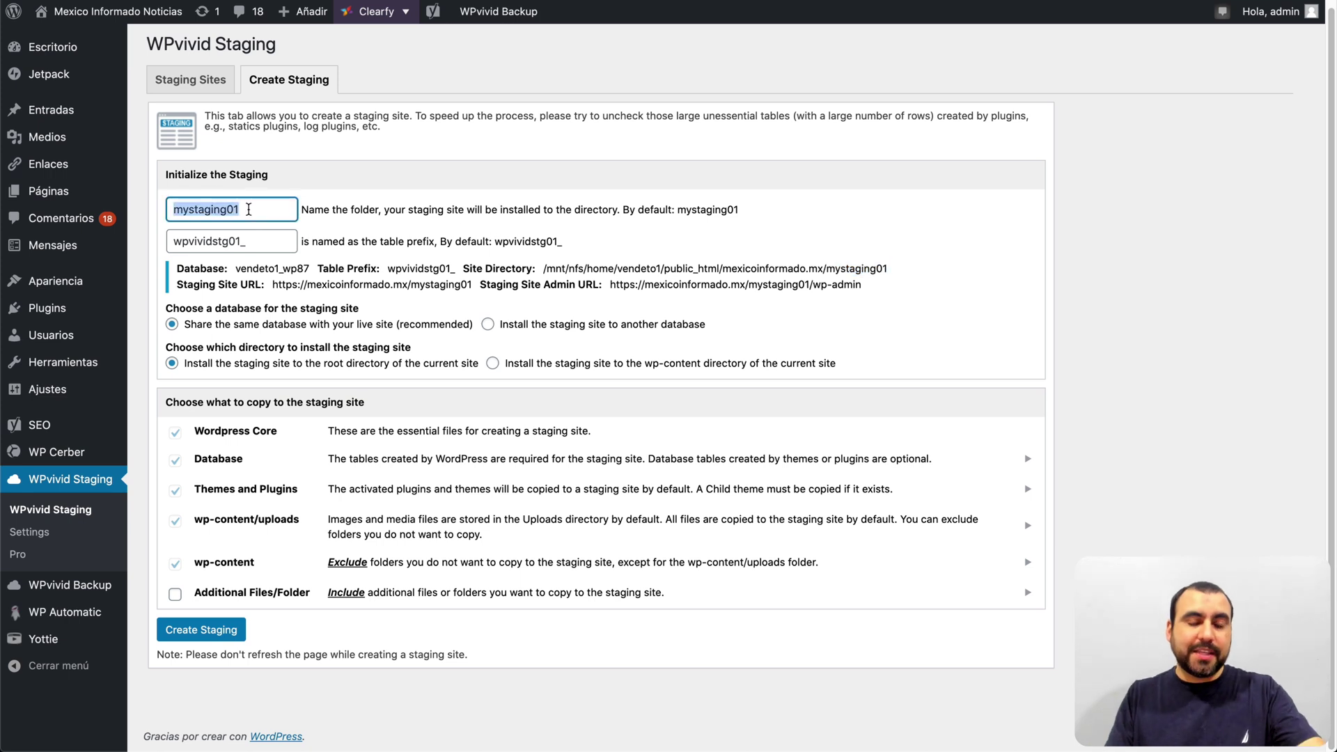
{"action": "type", "text": "MYNEWSITE"}
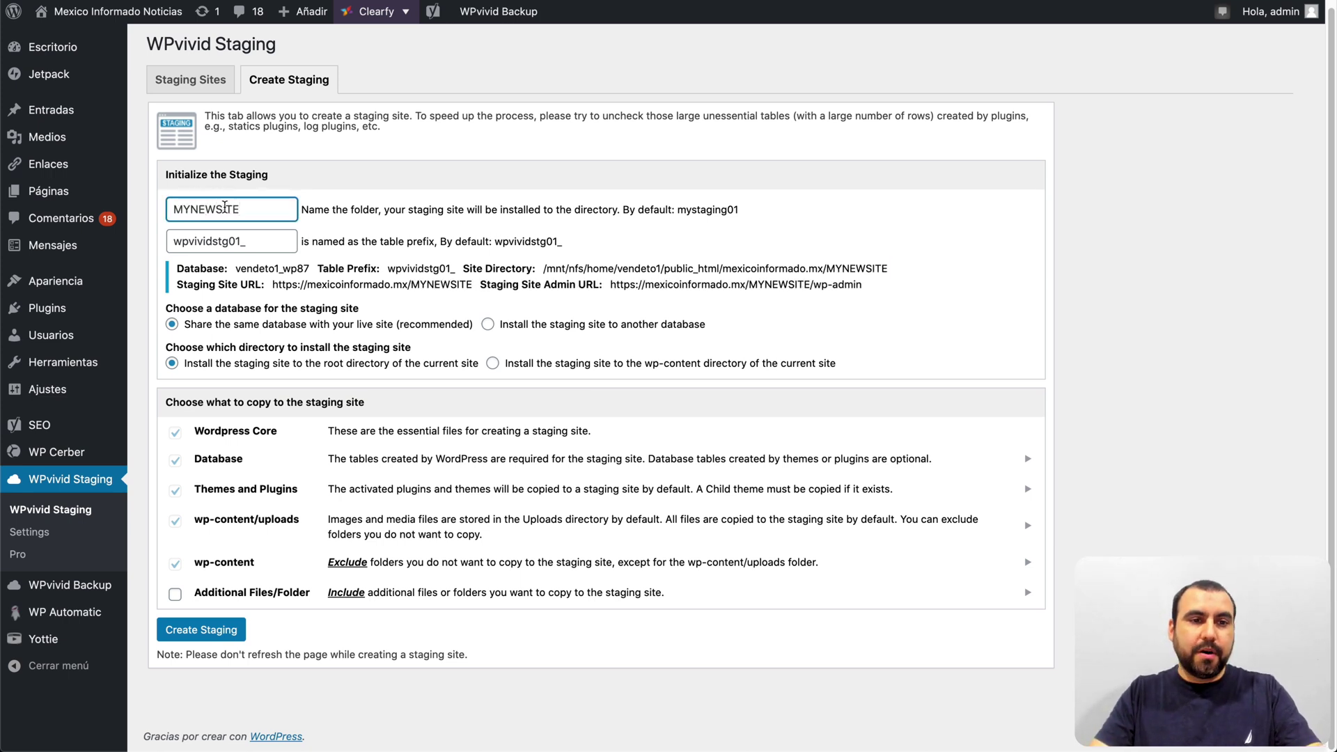
{"action": "double_click", "coordinate": [249, 209]}
{"action": "type", "text": "Y"}
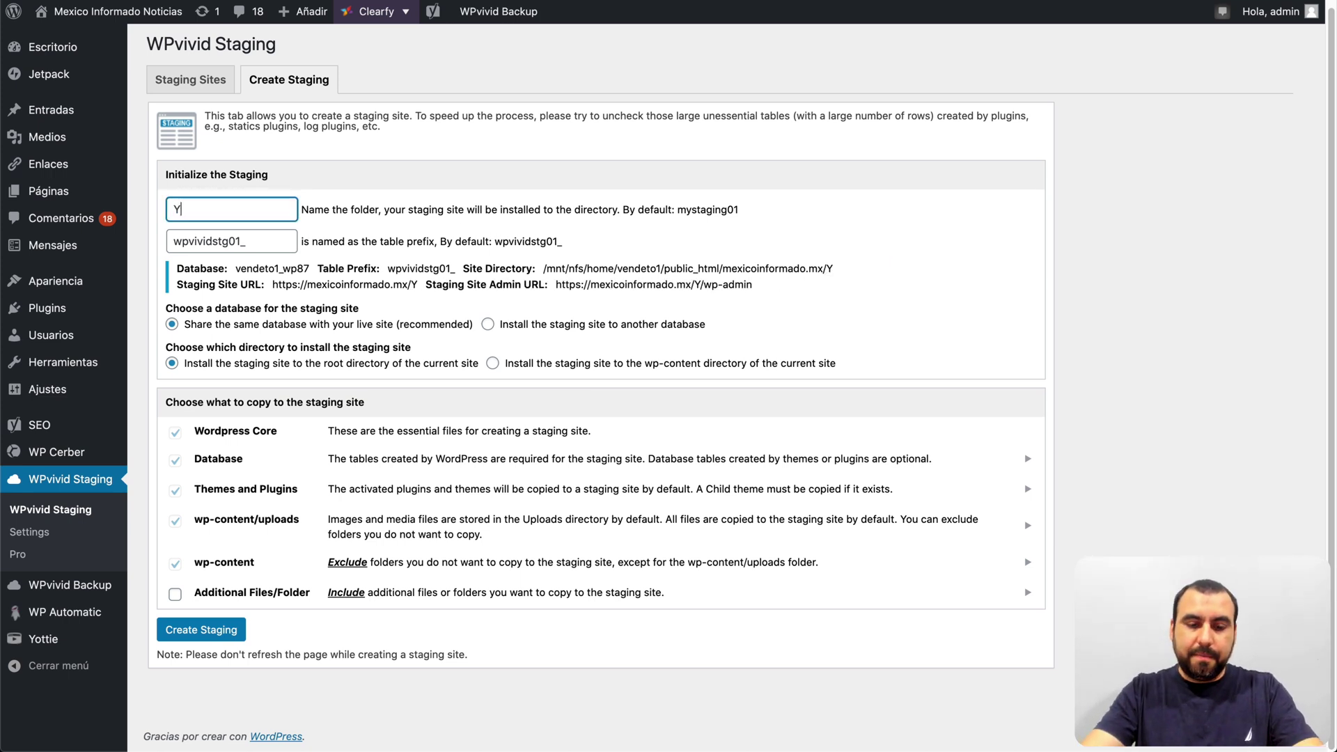
{"action": "type", "text": "TESTSITE"}
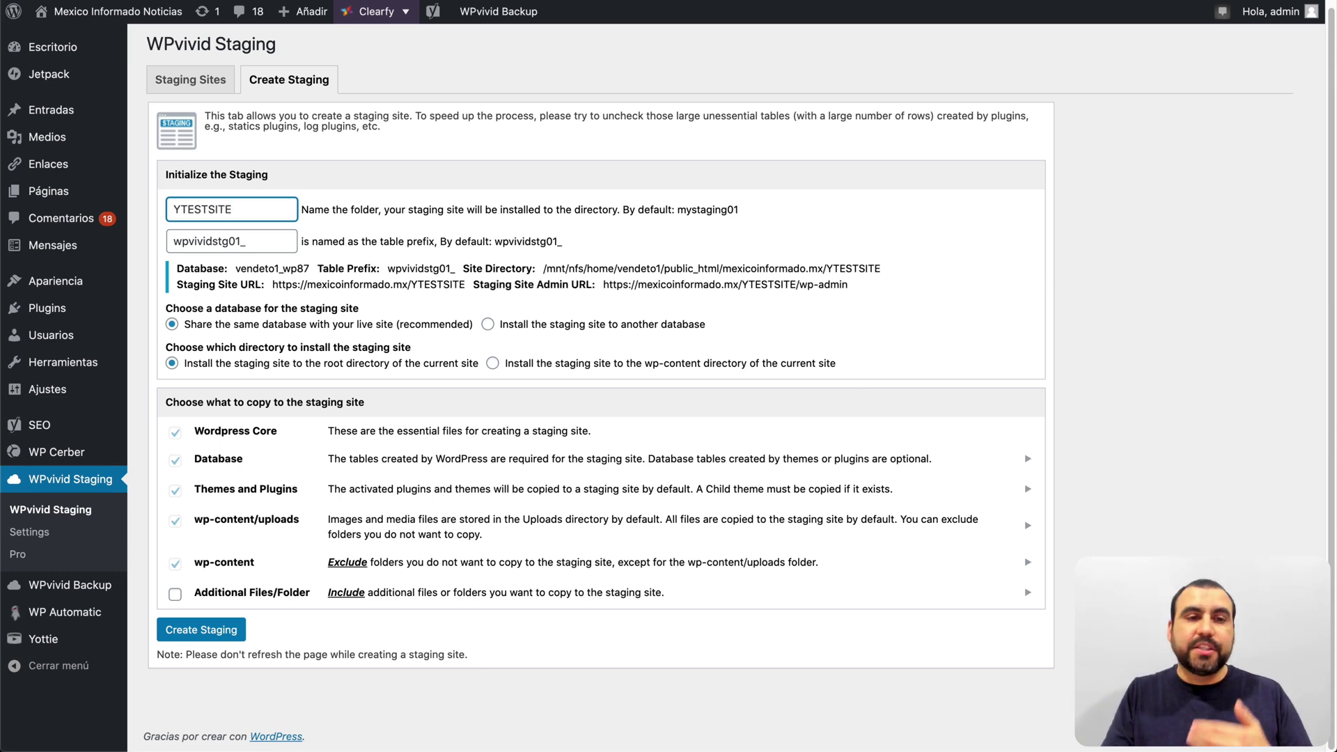
{"action": "left_click_drag", "start_coordinate": [742, 284], "coordinate": [855, 291]}
{"action": "left_click", "coordinate": [800, 284]}
{"action": "left_click", "coordinate": [855, 291]}
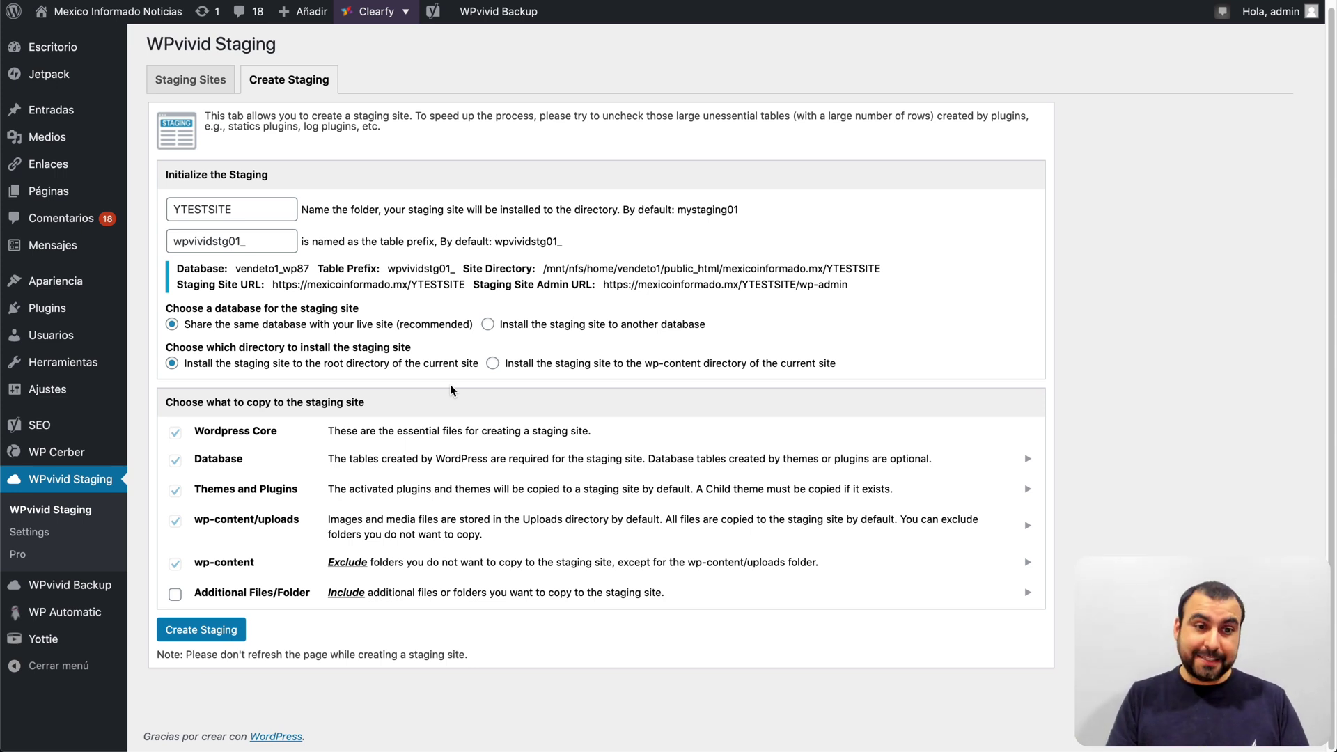
Step: Open WPvivid Backup's Settings page showing retention of 3 local and 30 remote backups
{"action": "left_click", "coordinate": [98, 591]}
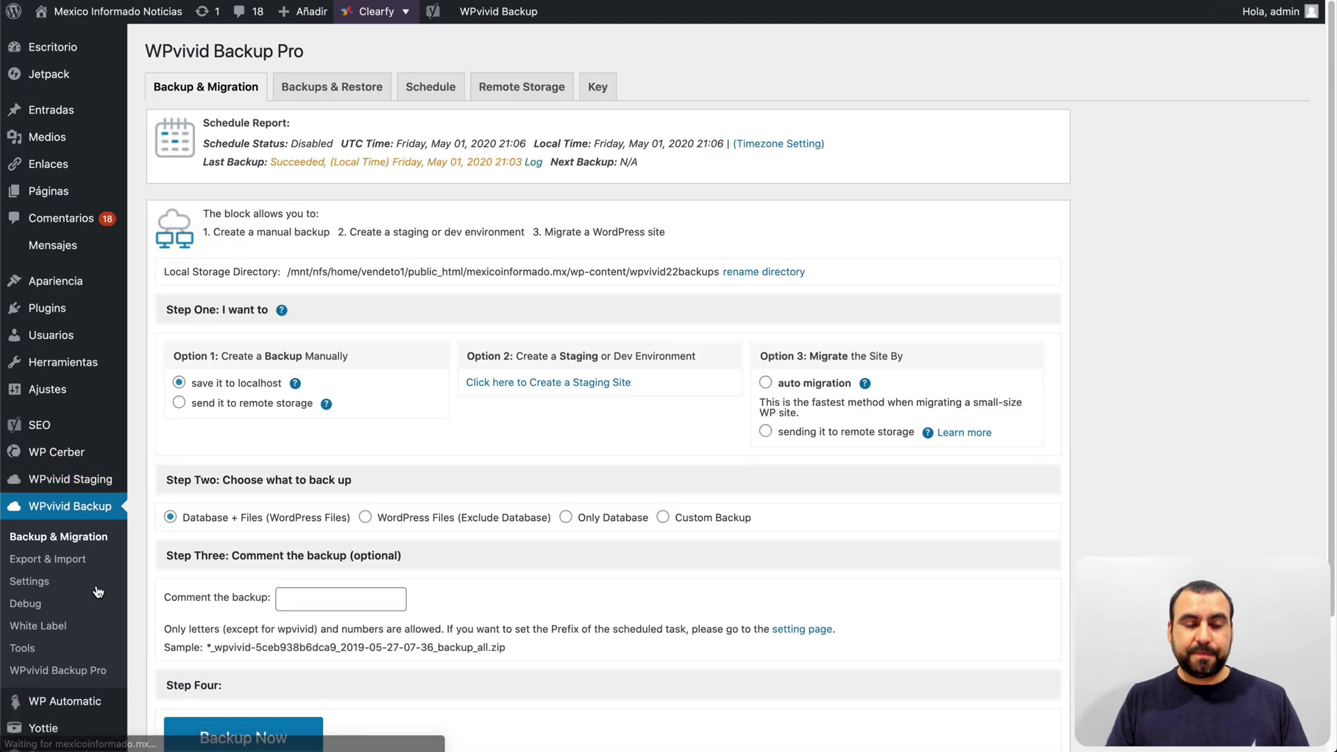
{"action": "scroll", "coordinate": [375, 507], "scroll_direction": "down", "scroll_amount": 2}
{"action": "scroll", "coordinate": [376, 513], "scroll_direction": "down", "scroll_amount": 2}
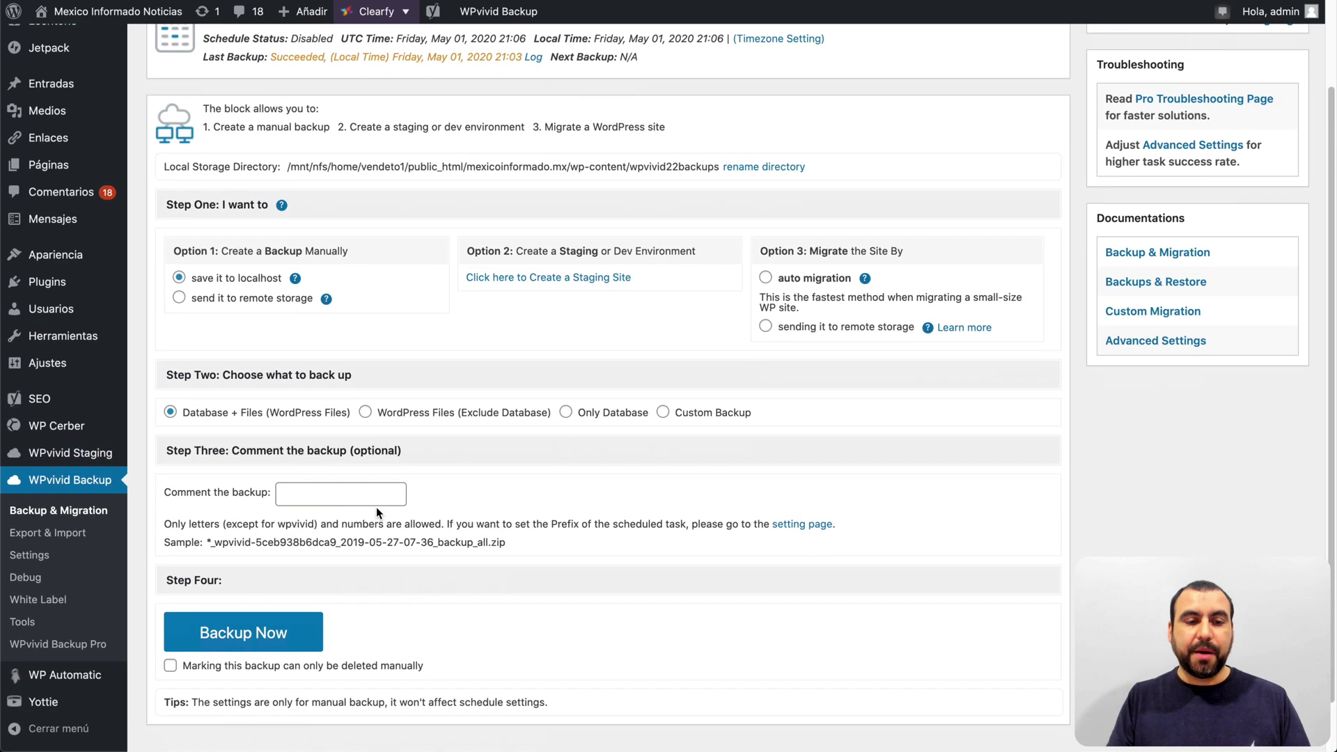
{"action": "left_click", "coordinate": [29, 555]}
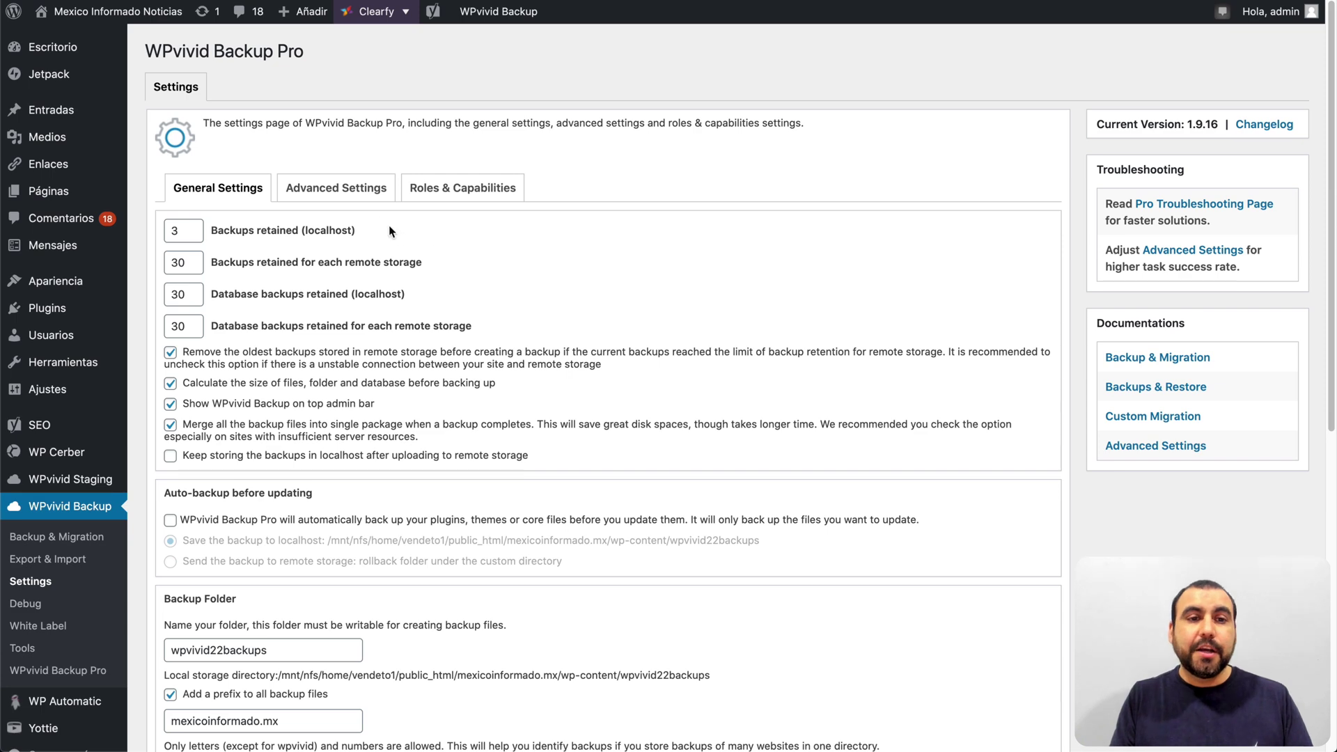
Step: On Advanced Settings, enable optimization mode for web hosting/shared hosting
{"action": "left_click", "coordinate": [331, 189]}
{"action": "scroll", "coordinate": [333, 183], "scroll_direction": "down", "scroll_amount": 3}
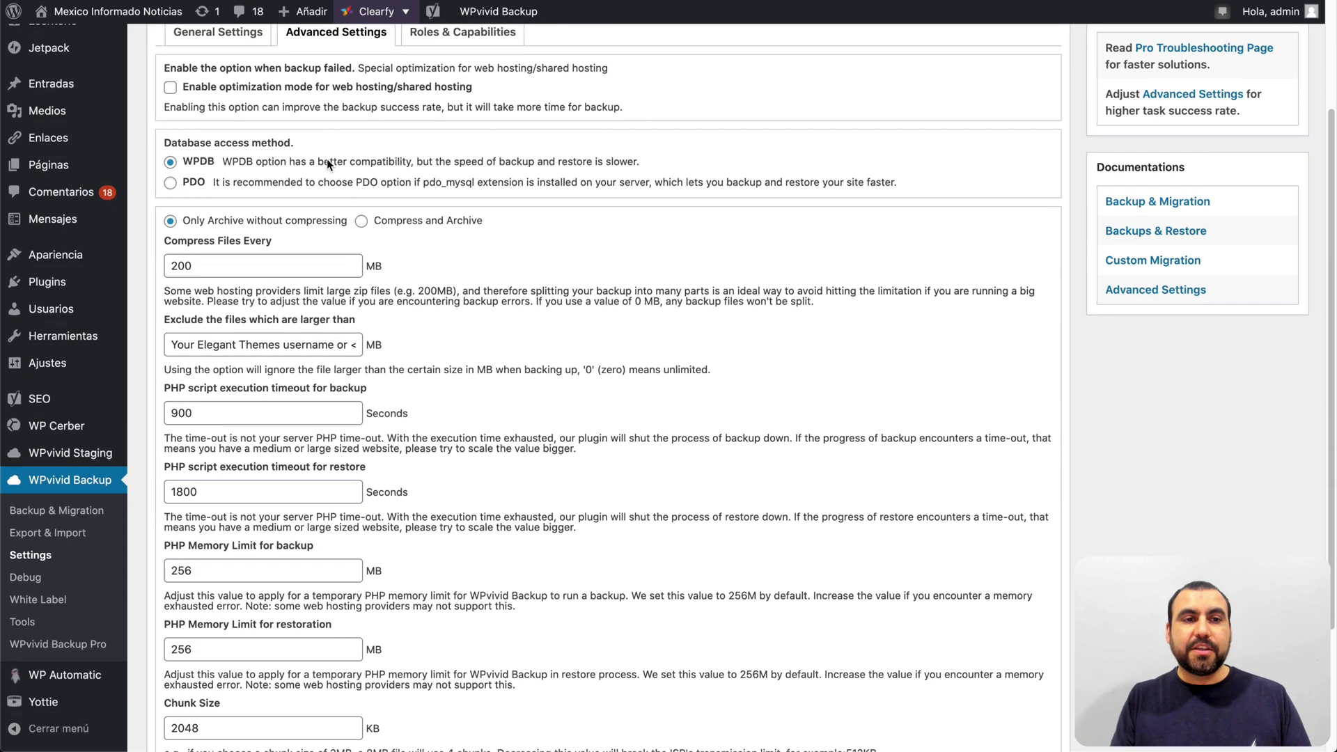
{"action": "left_click", "coordinate": [171, 88]}
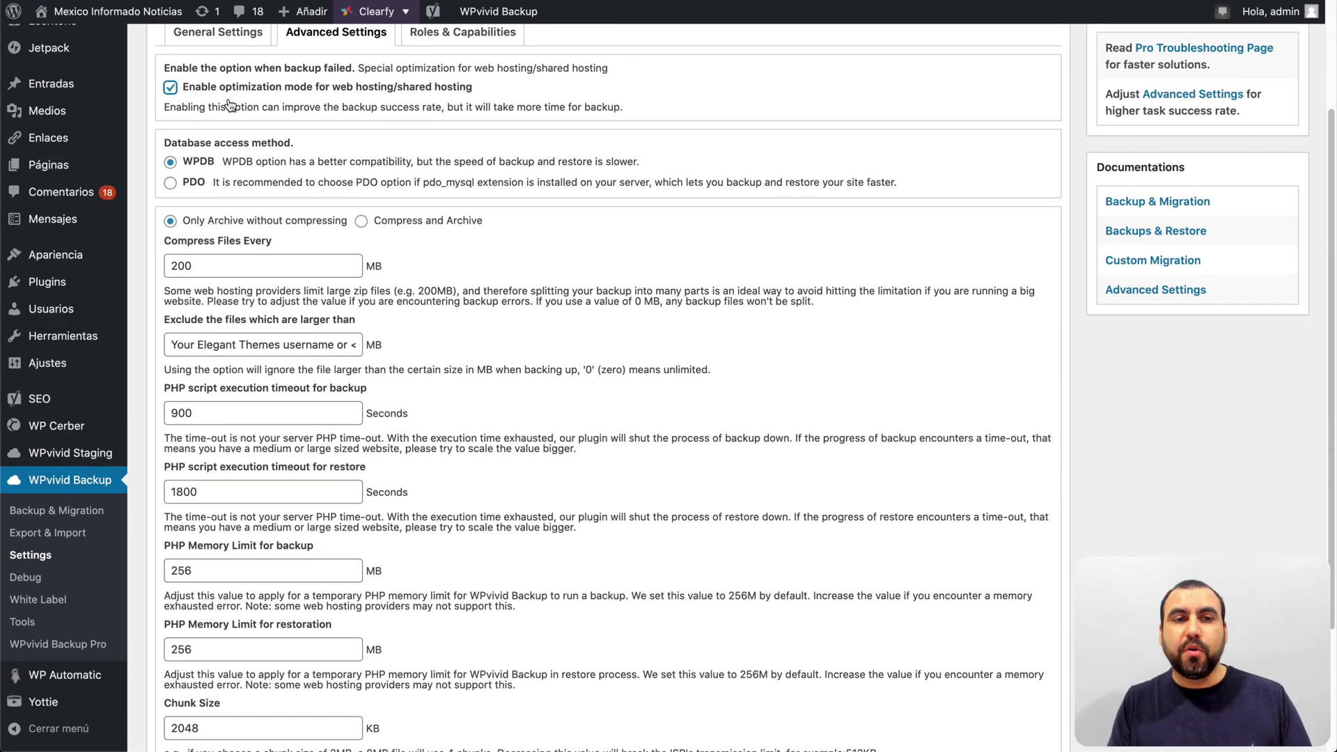
{"action": "left_click_drag", "start_coordinate": [352, 90], "coordinate": [470, 87]}
{"action": "left_click", "coordinate": [509, 98]}
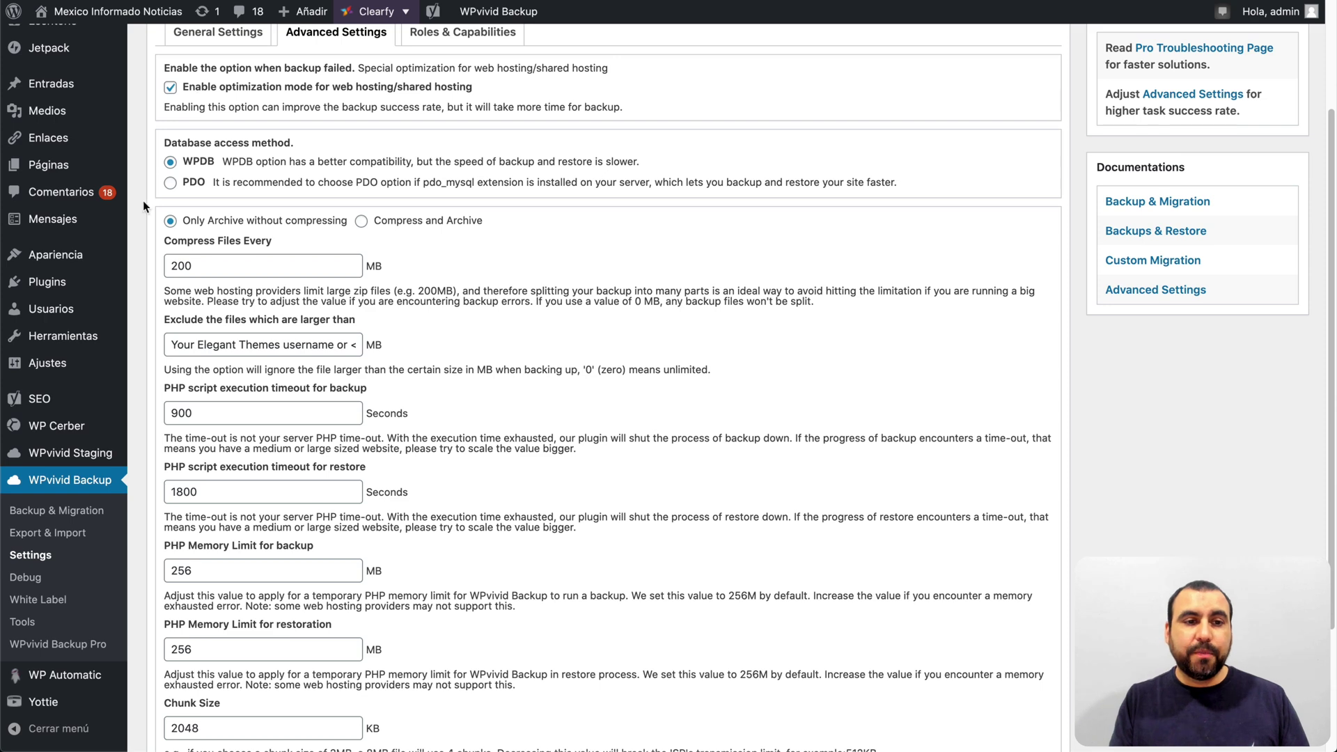
Step: Review the Compress Files Every value and memory limits, leaving them unchanged
{"action": "scroll", "coordinate": [319, 251], "scroll_direction": "down", "scroll_amount": 1}
{"action": "double_click", "coordinate": [186, 224]}
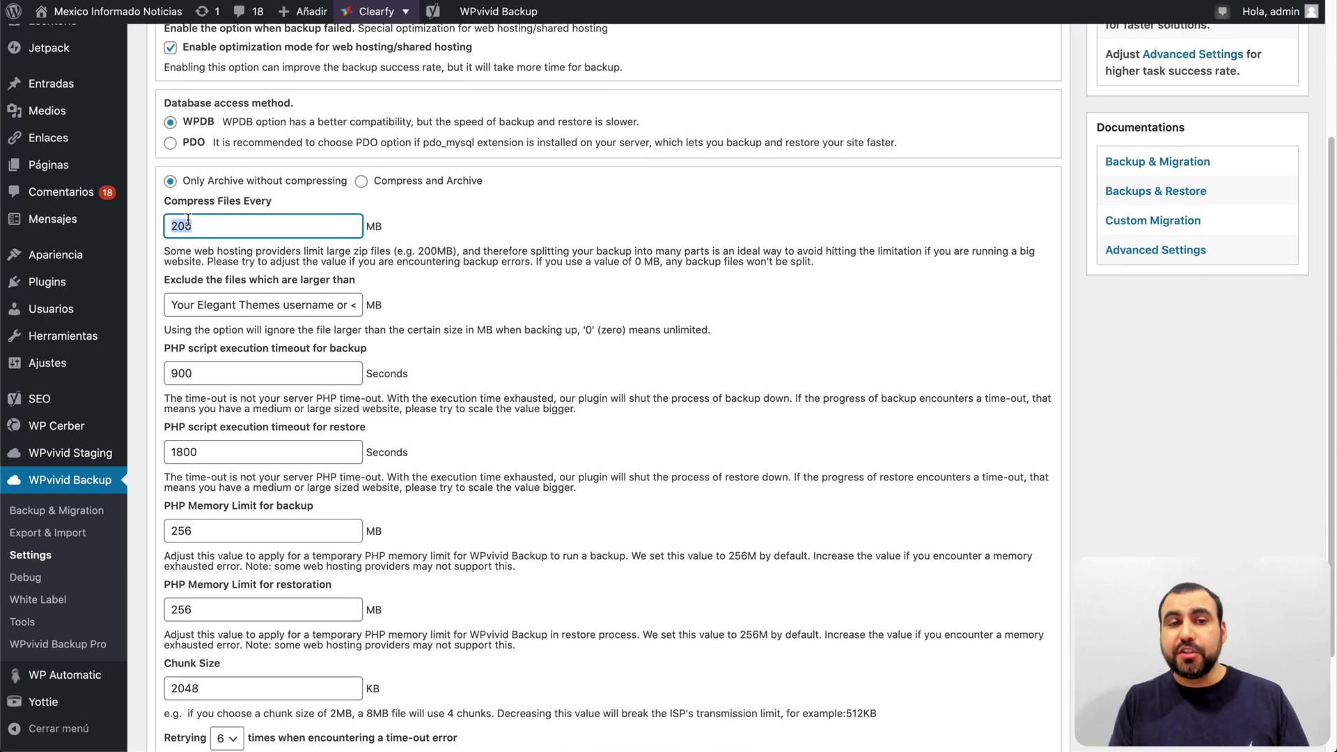
{"action": "left_click", "coordinate": [444, 228]}
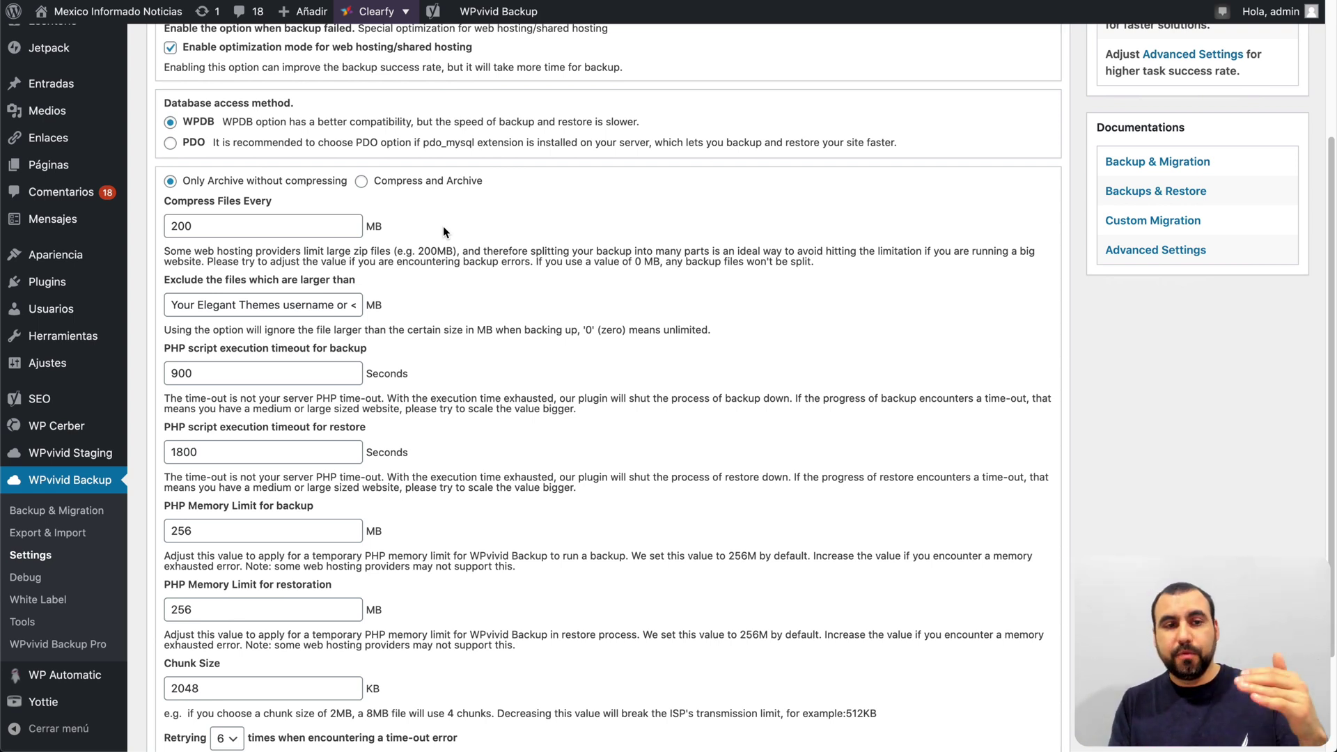
{"action": "left_click", "coordinate": [288, 225]}
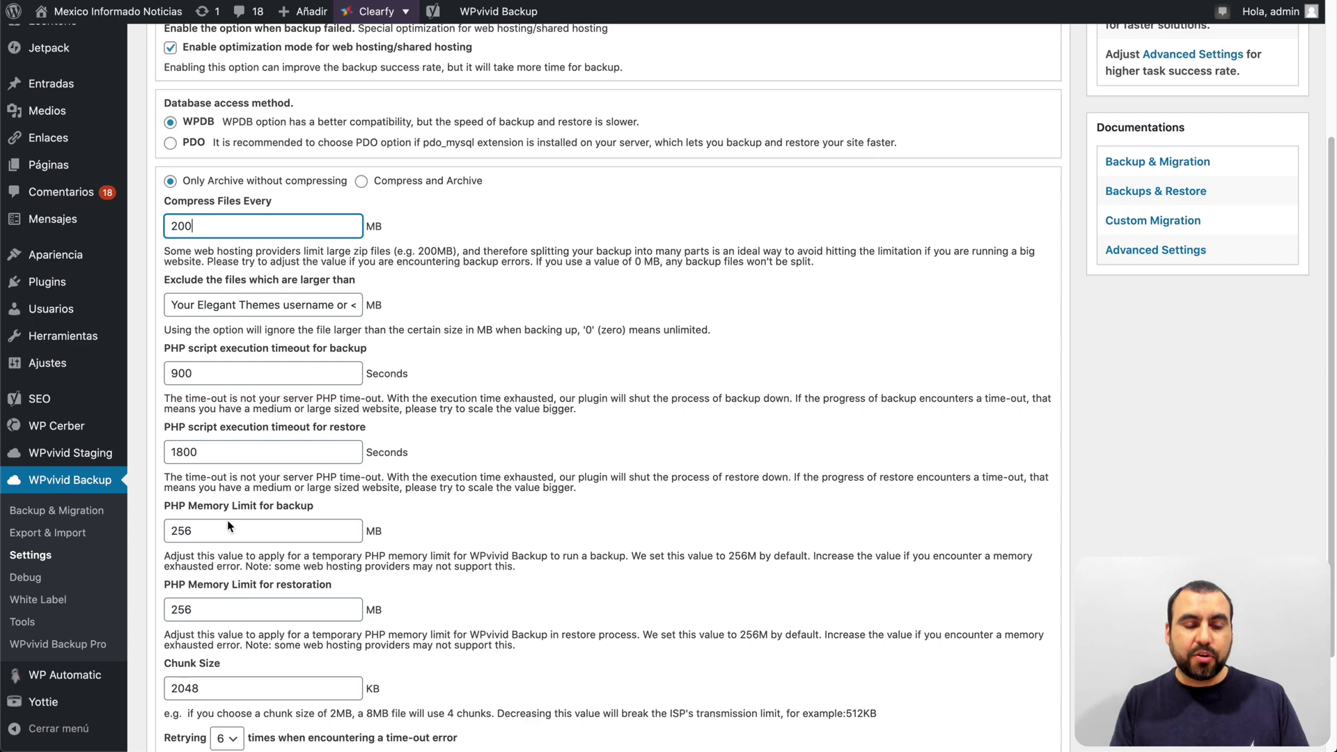
{"action": "scroll", "coordinate": [227, 538], "scroll_direction": "down", "scroll_amount": 3}
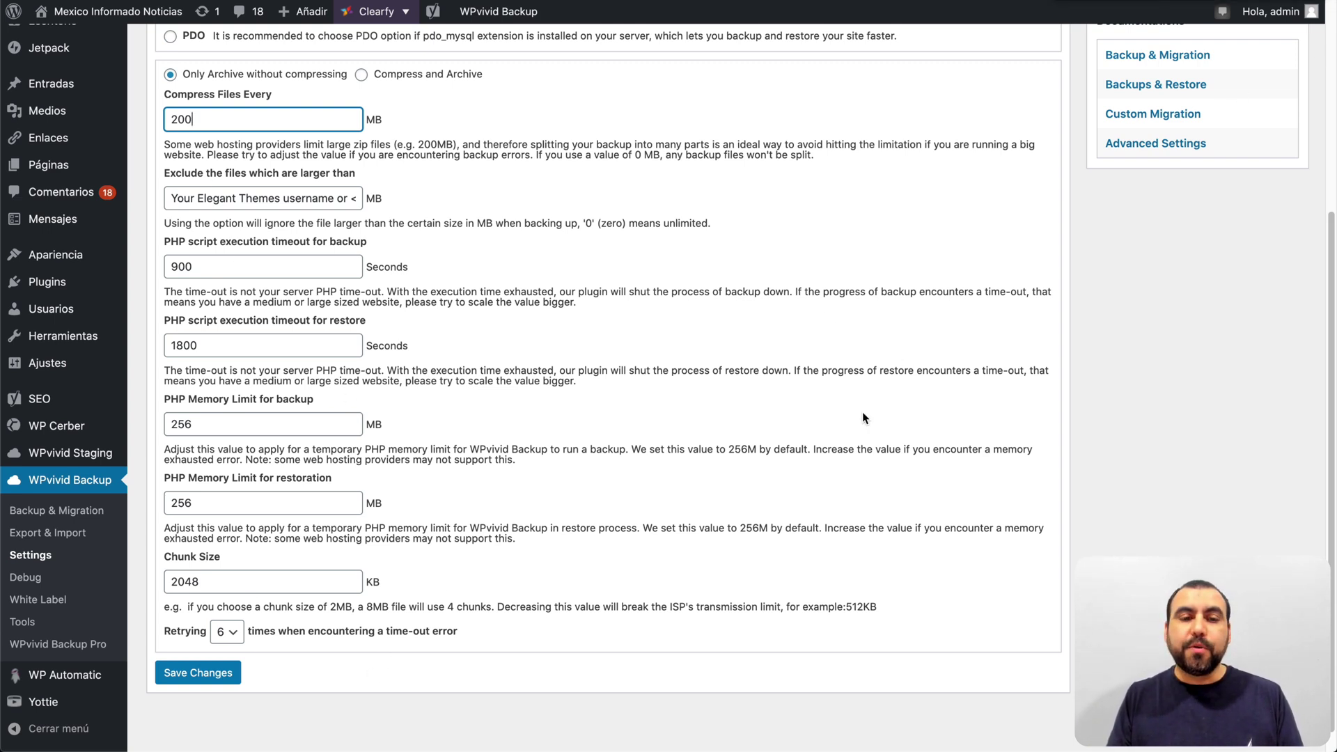
{"action": "scroll", "coordinate": [553, 581], "scroll_direction": "up", "scroll_amount": 5}
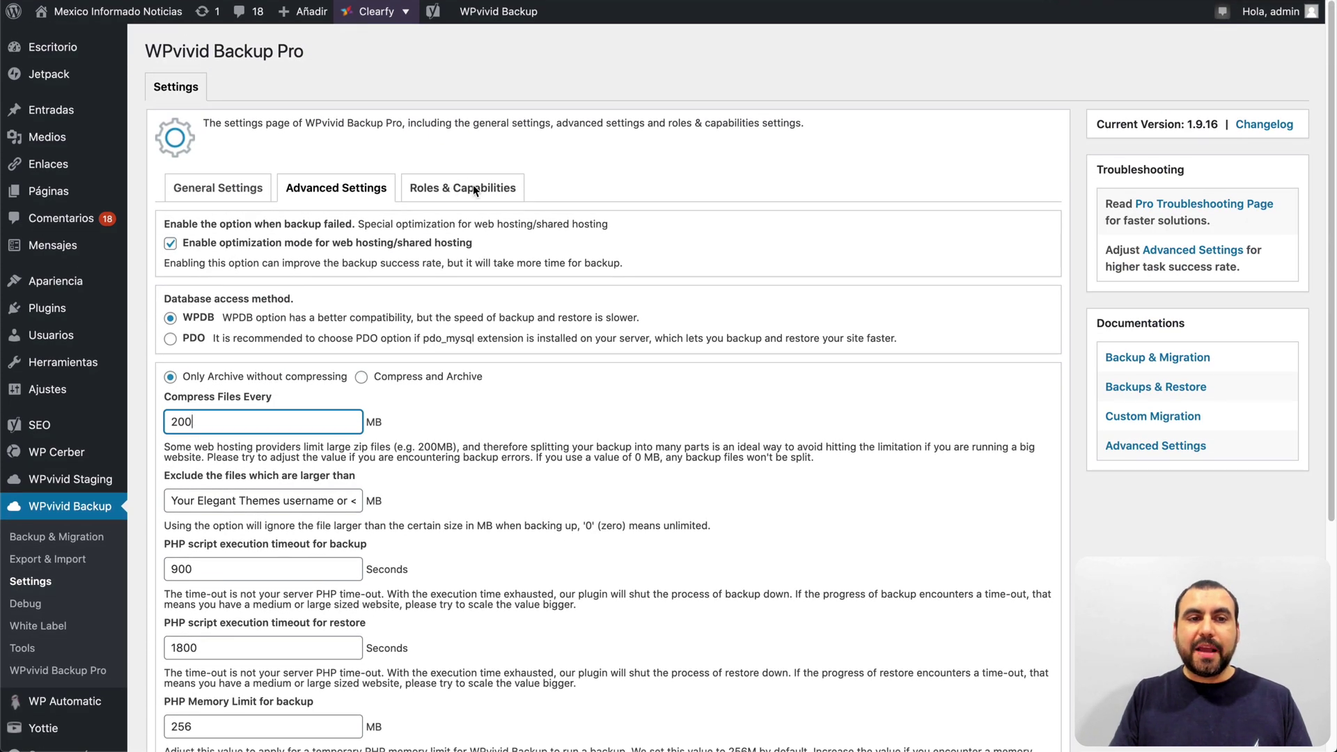
Step: Show the Roles & Capabilities tab and highlight the editable user roles list
{"action": "left_click", "coordinate": [475, 184]}
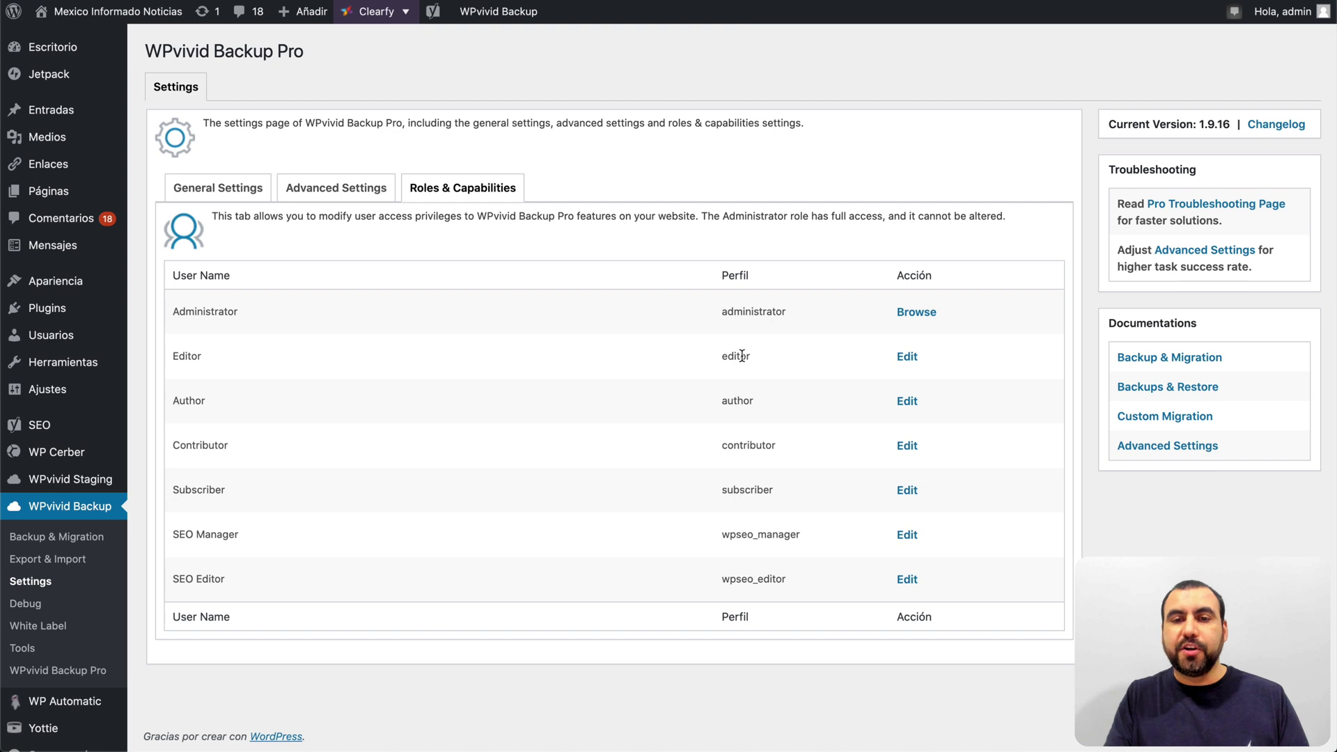
{"action": "left_click_drag", "start_coordinate": [740, 345], "coordinate": [717, 567]}
{"action": "left_click", "coordinate": [787, 563]}
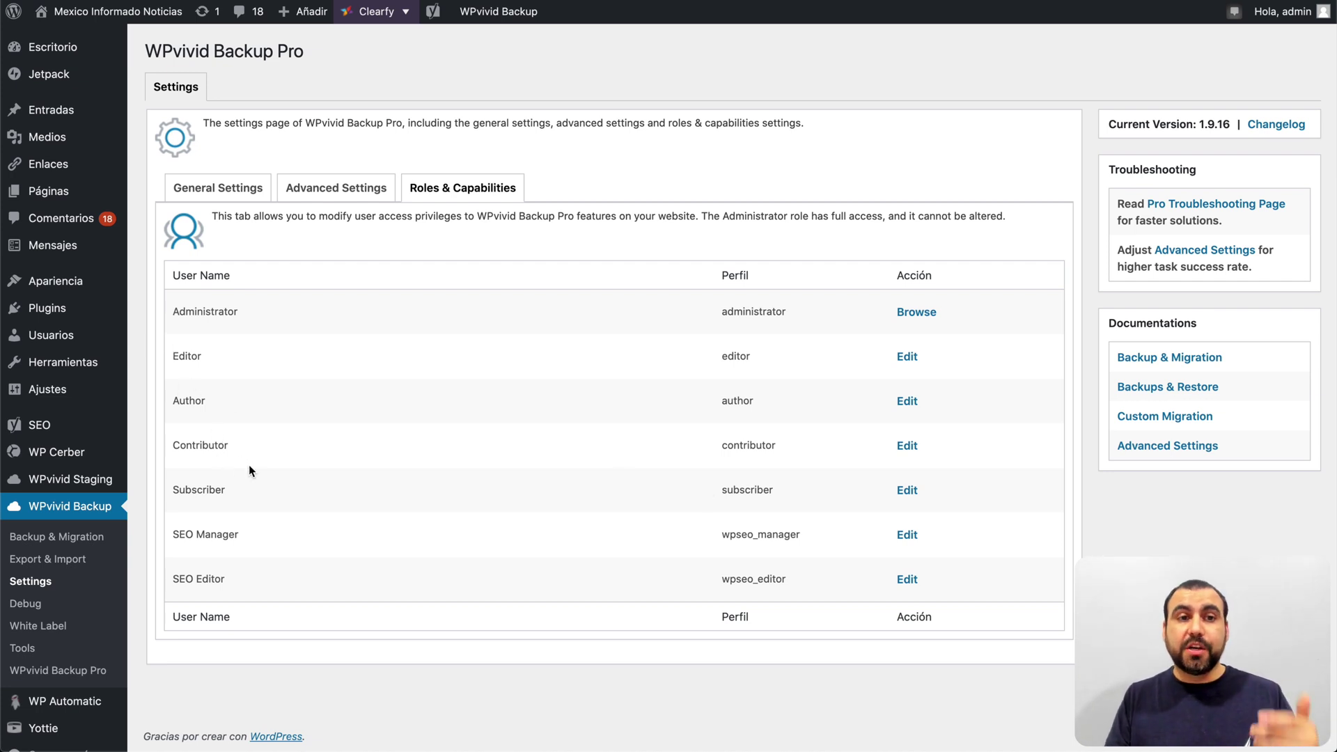
Step: Look over the Debug page's site information, then go to White Label settings
{"action": "left_click", "coordinate": [28, 605]}
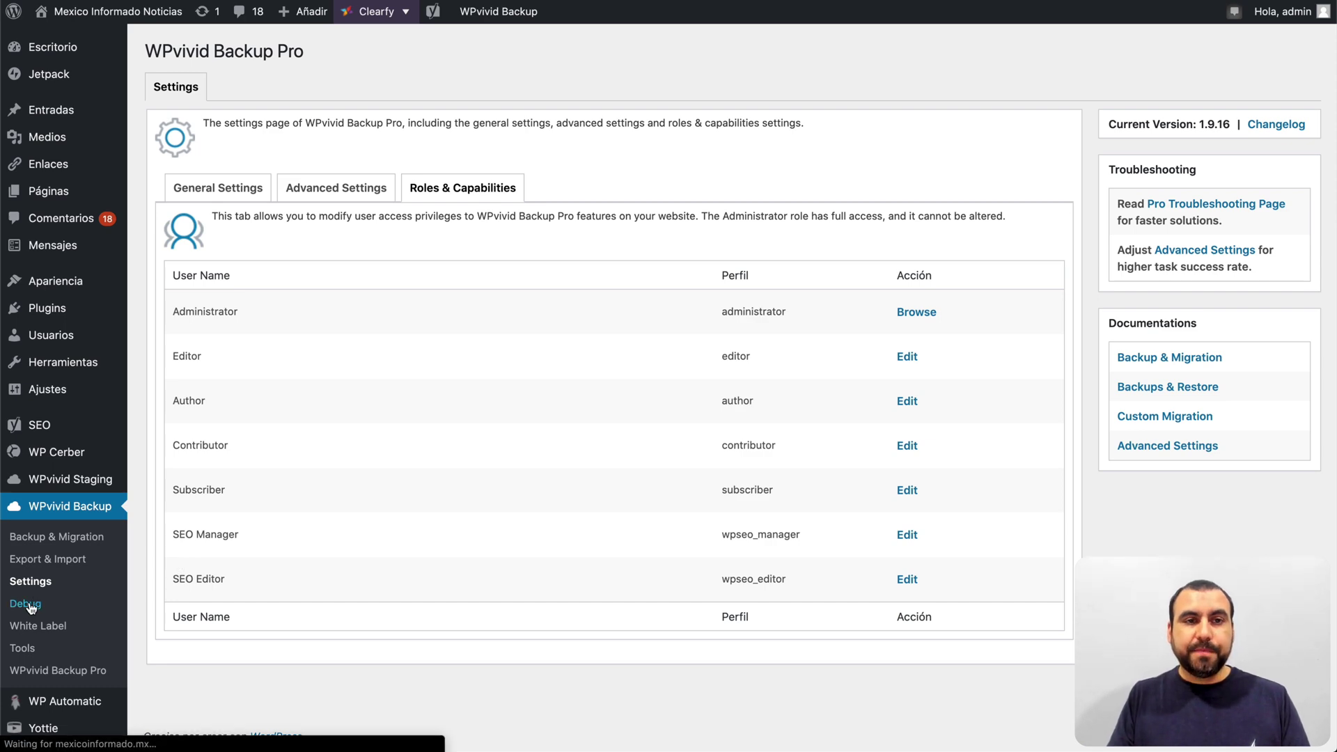
{"action": "scroll", "coordinate": [336, 581], "scroll_direction": "down", "scroll_amount": 3}
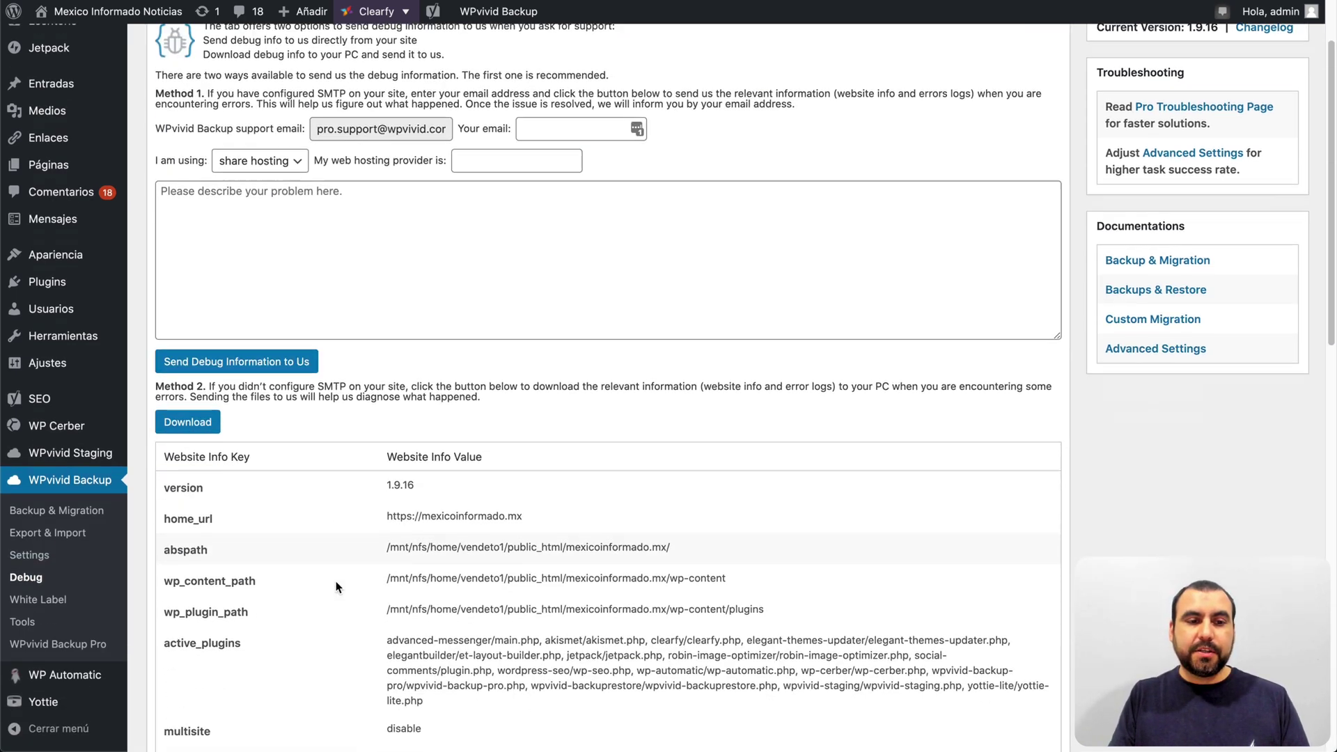
{"action": "scroll", "coordinate": [335, 581], "scroll_direction": "up", "scroll_amount": 3}
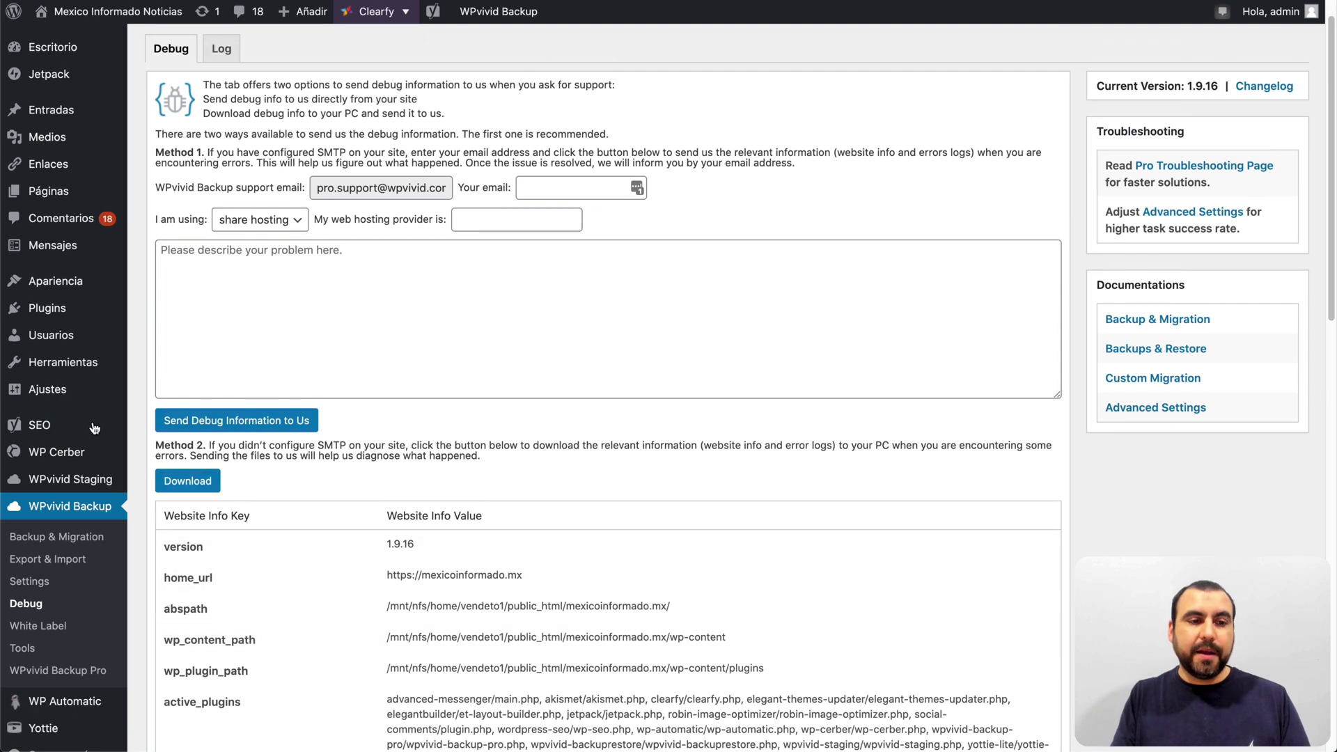
{"action": "left_click", "coordinate": [49, 626]}
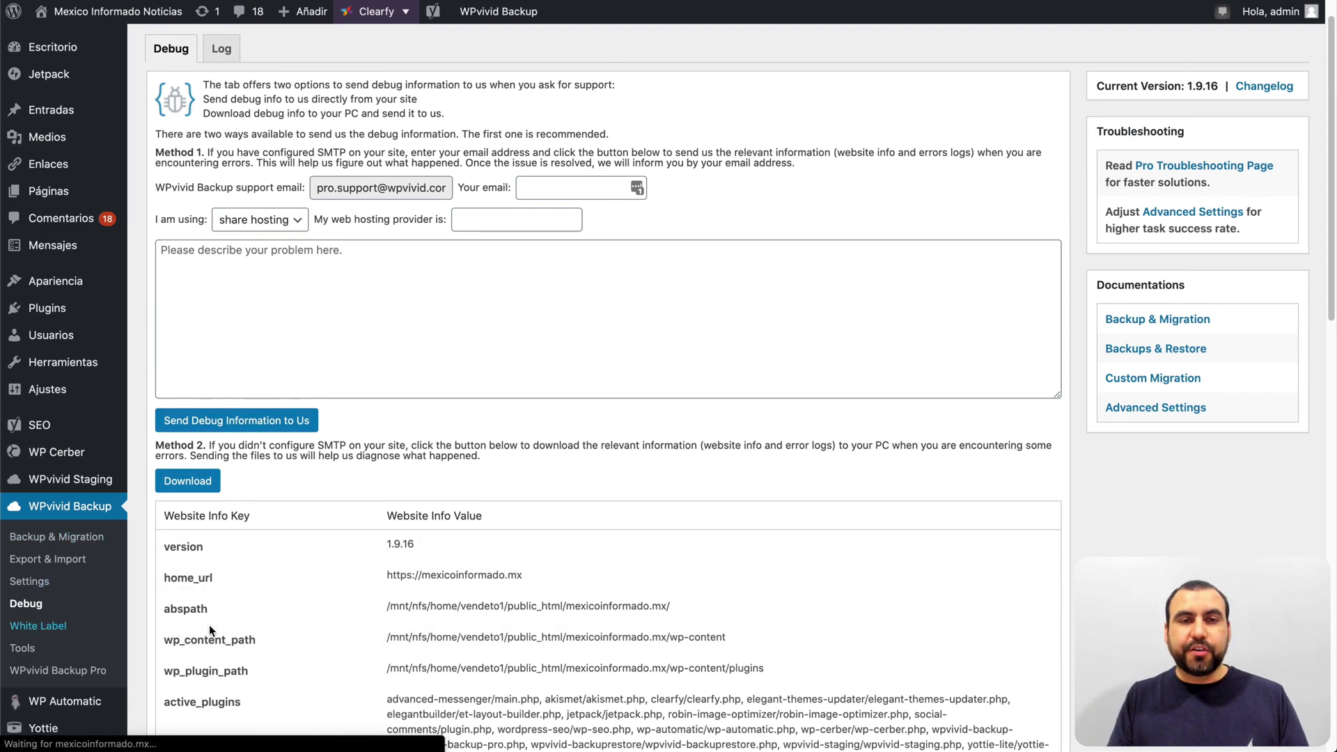
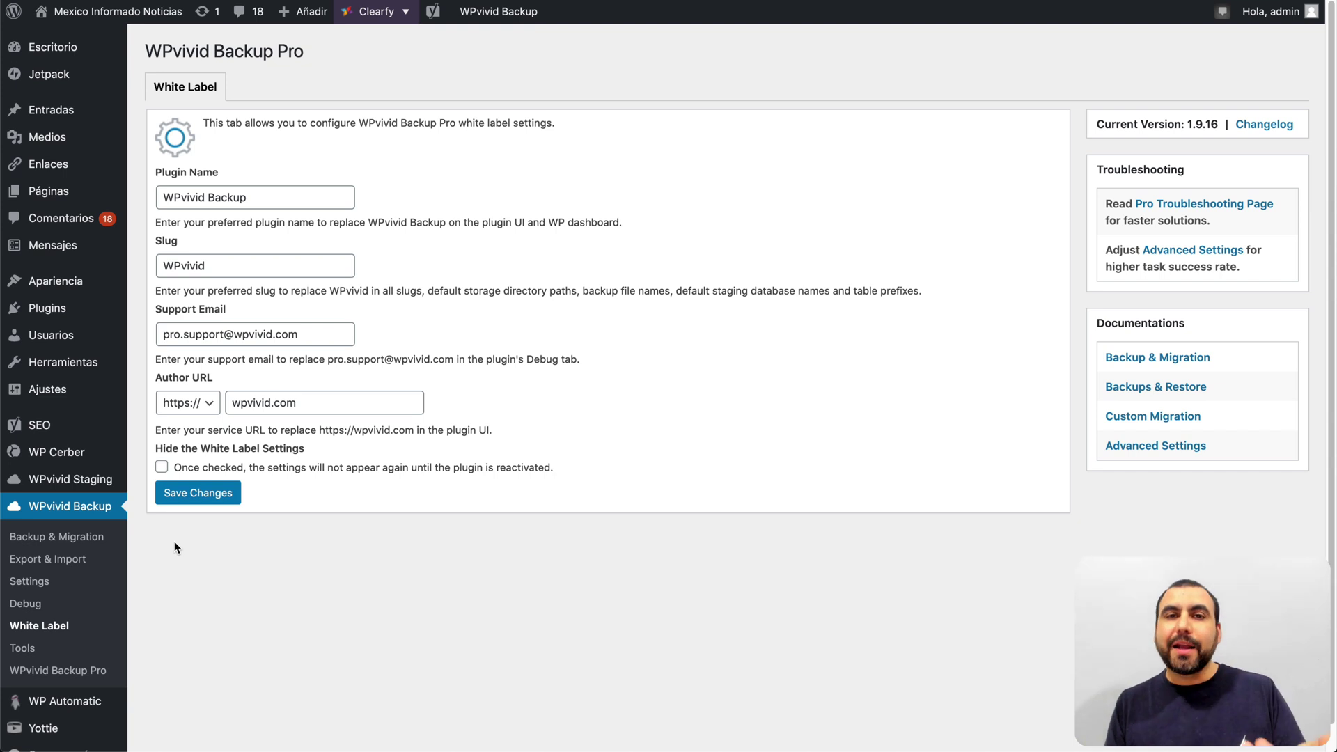
Step: Change the plugin name to SaaS Master Backup and the slug to saasmaster
{"action": "double_click", "coordinate": [185, 200]}
{"action": "type", "text": "SaaS Maste"}
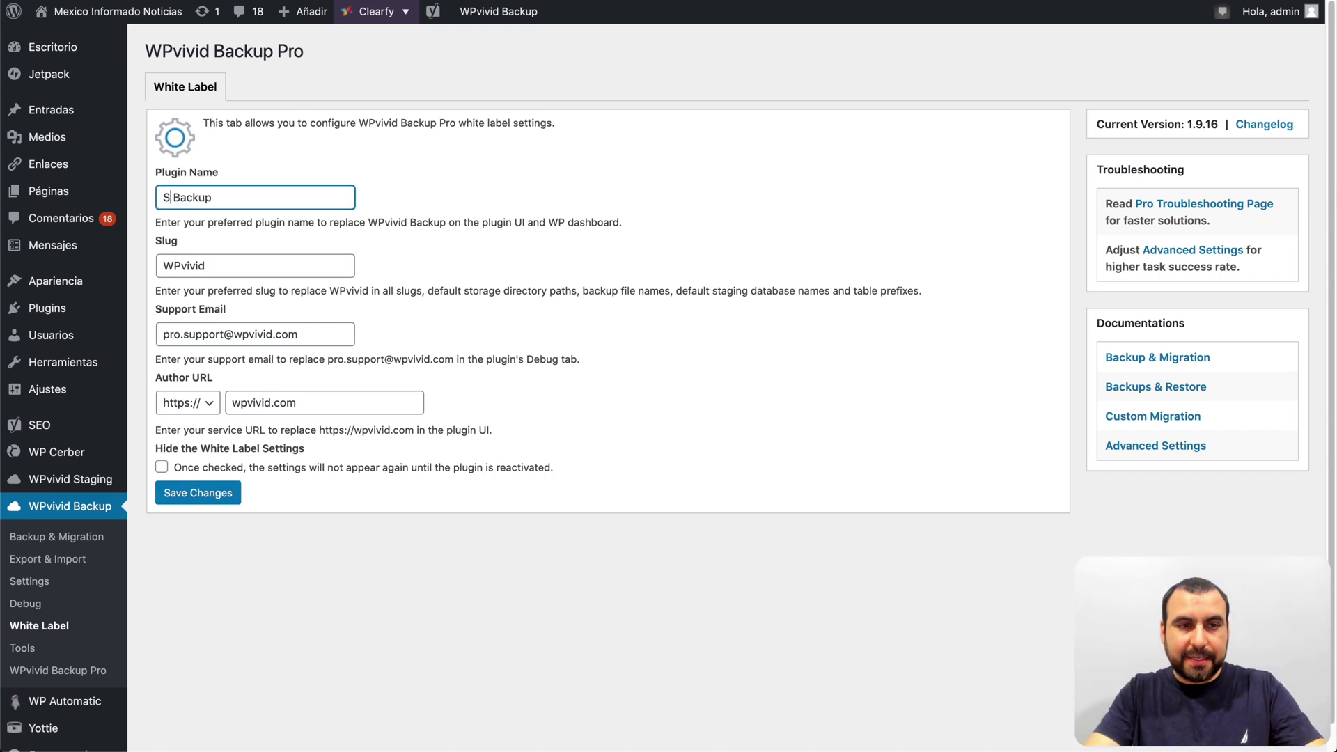
{"action": "type", "text": "r"}
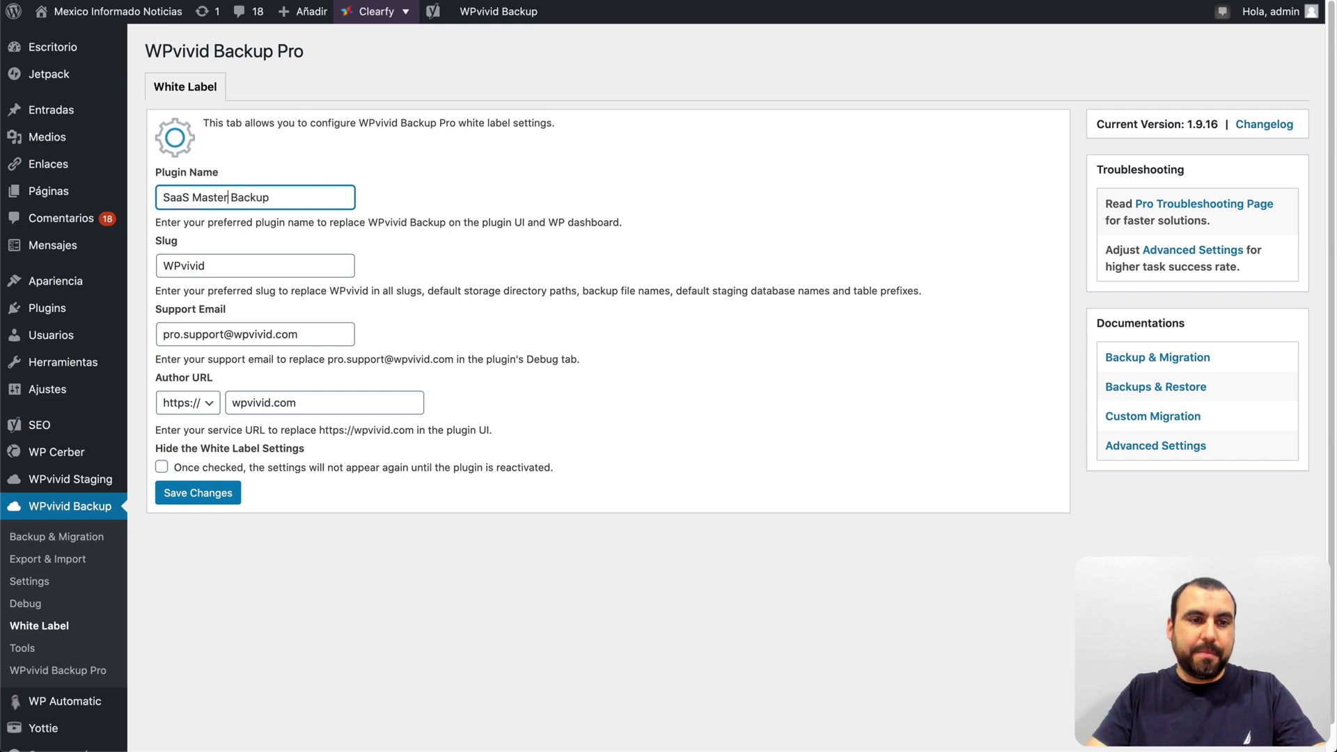
{"action": "double_click", "coordinate": [204, 267]}
{"action": "type", "text": "Saa"}
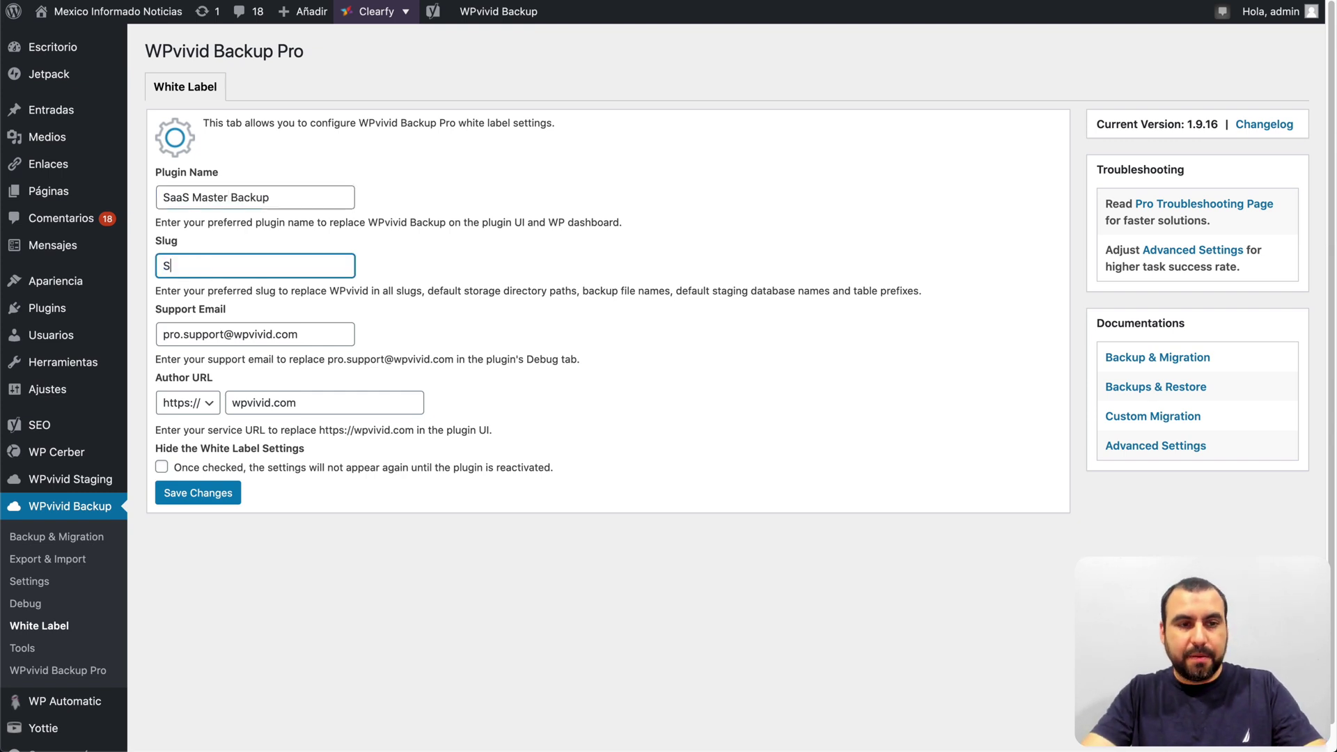
{"action": "key", "text": "BackSpace"}
{"action": "key", "text": "BackSpace"}
{"action": "type", "text": "sa"}
{"action": "key", "text": "BackSpace"}
{"action": "key", "text": "BackSpace"}
{"action": "key", "text": "BackSpace"}
{"action": "type", "text": "saasmaster"}
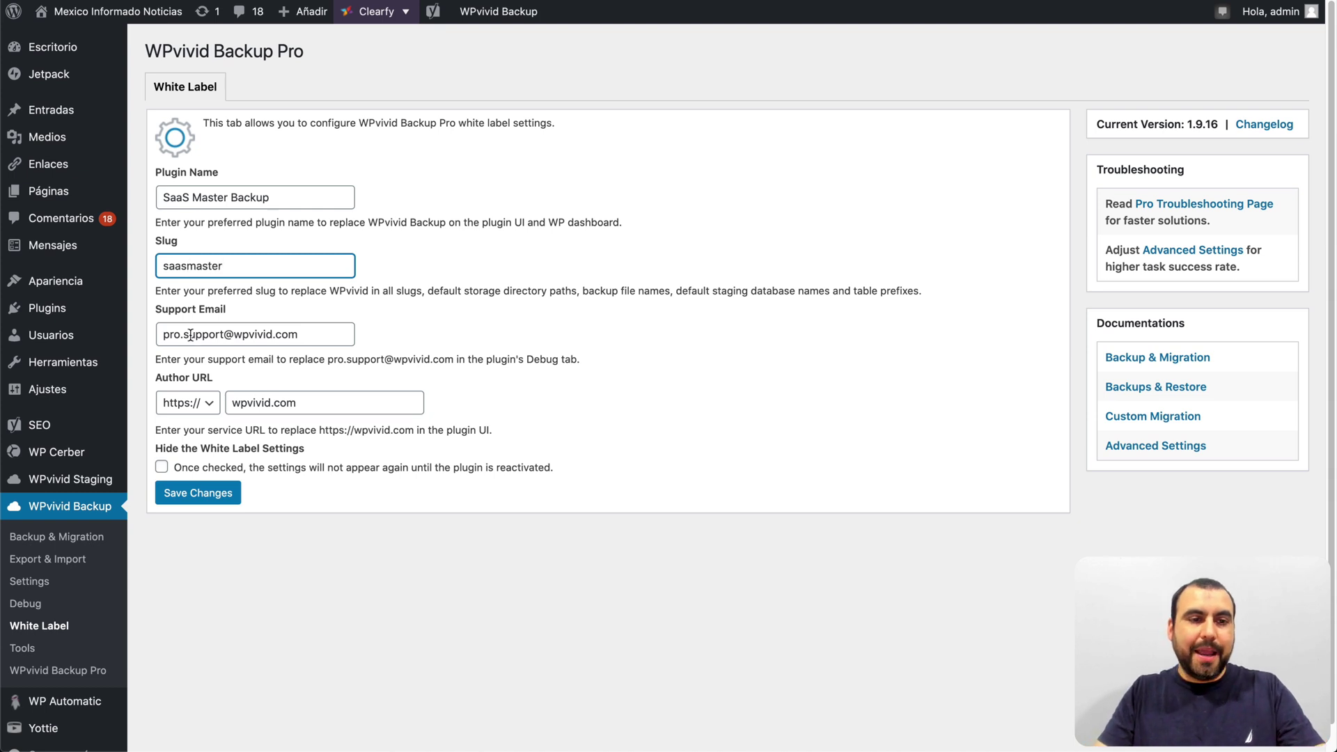
Step: Replace the support email with the new address and set the author URL to saasm.co
{"action": "triple_click", "coordinate": [212, 334]}
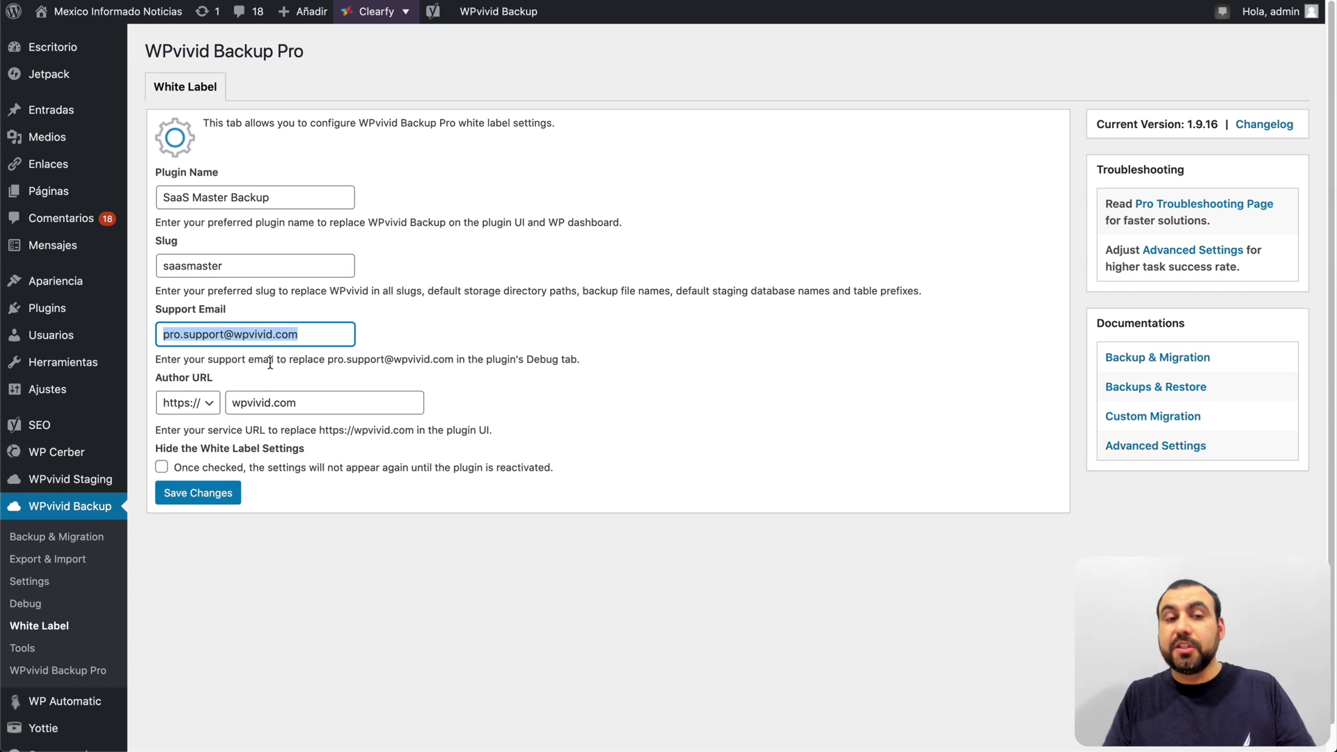
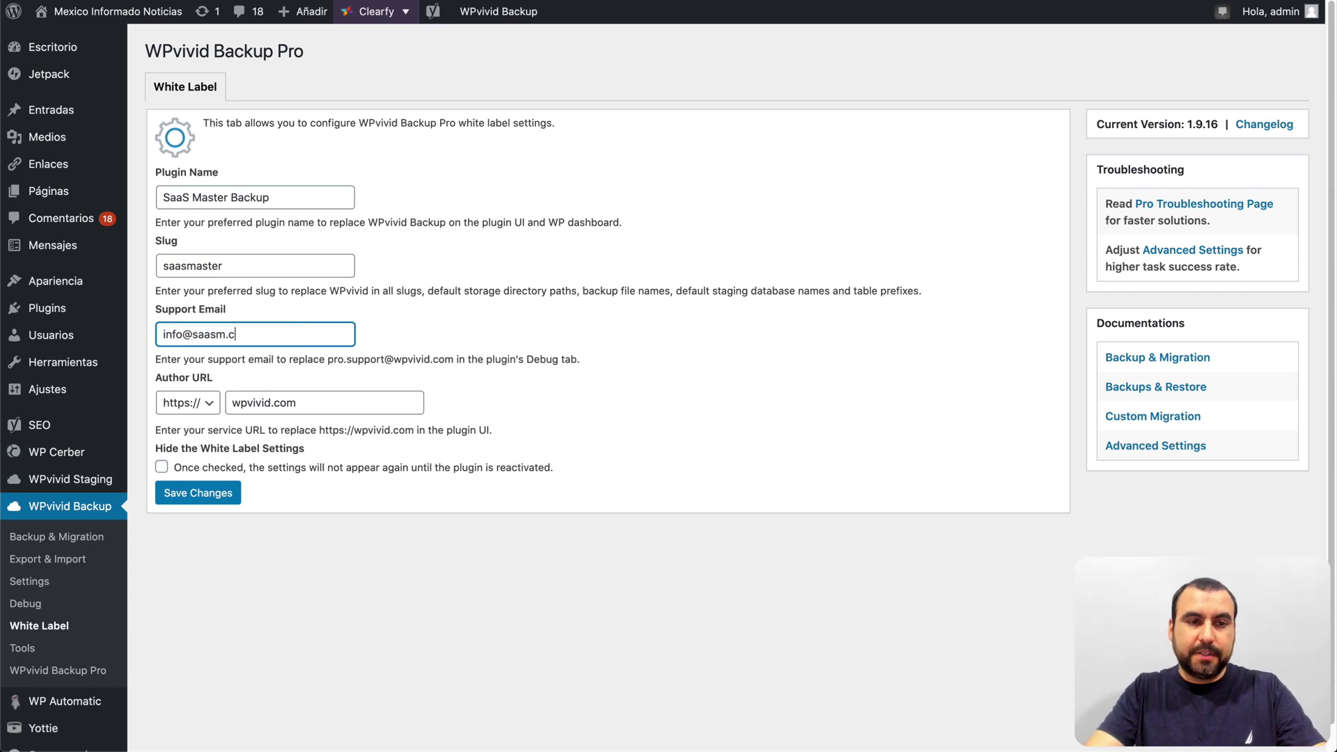
{"action": "double_click", "coordinate": [254, 400]}
{"action": "key", "text": "super+a"}
{"action": "type", "text": "saasm.co"}
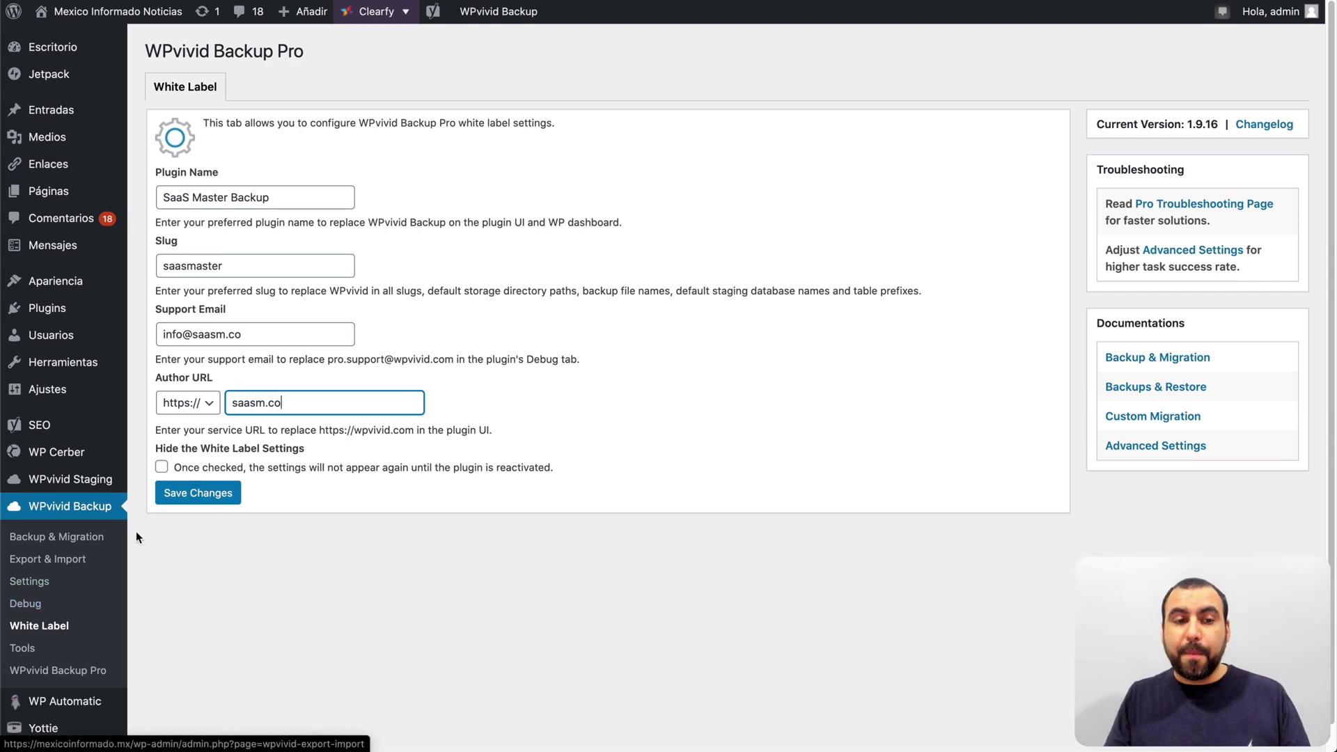
{"action": "left_click", "coordinate": [162, 467]}
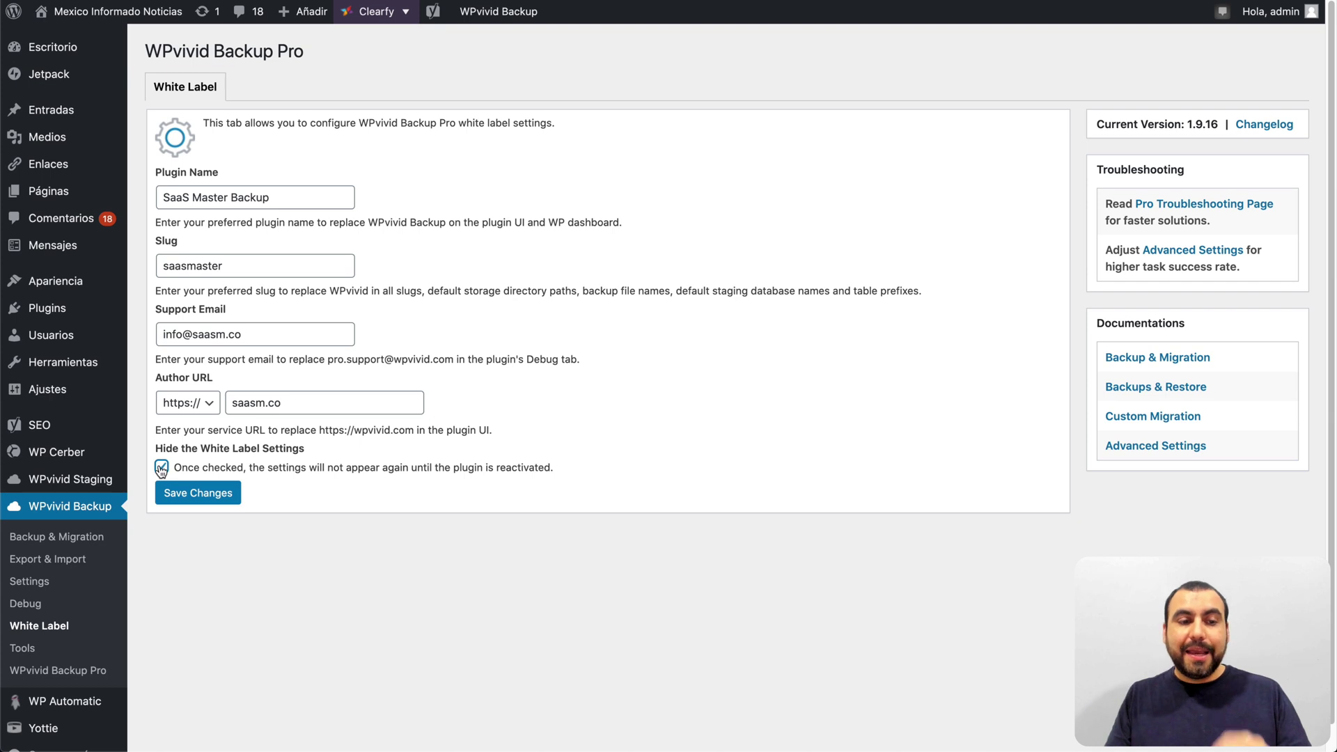
Step: Save the white-label settings and check that the saved slug reads saasmaster
{"action": "left_click", "coordinate": [207, 494]}
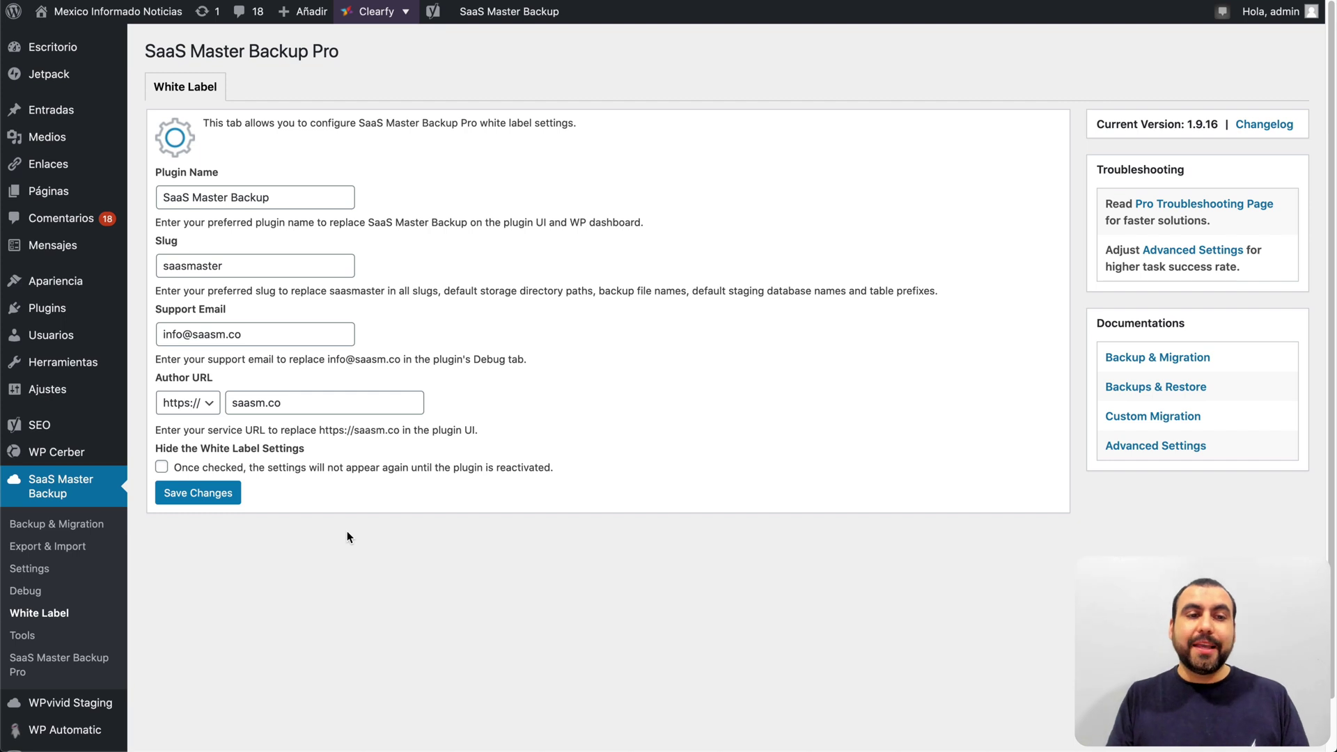
{"action": "left_click", "coordinate": [204, 267]}
{"action": "double_click", "coordinate": [204, 267]}
{"action": "left_click", "coordinate": [548, 316]}
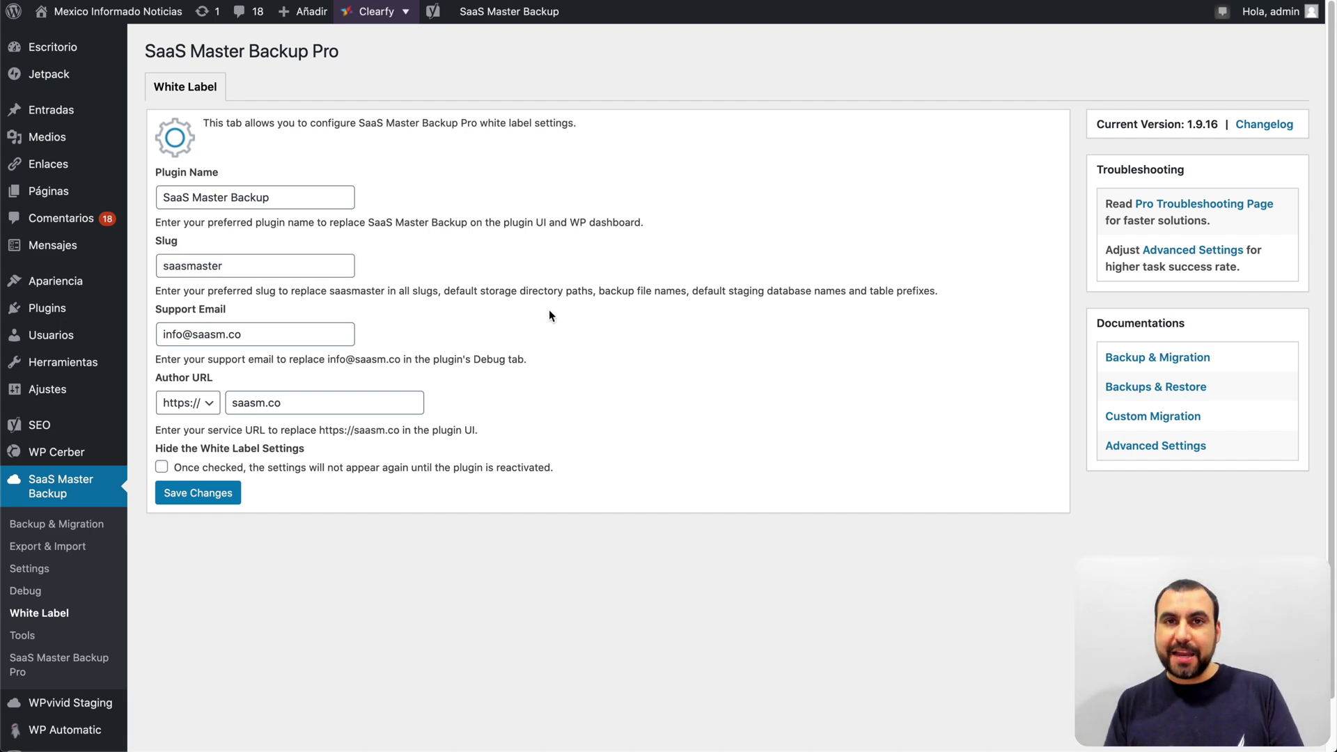
{"action": "left_click", "coordinate": [243, 264]}
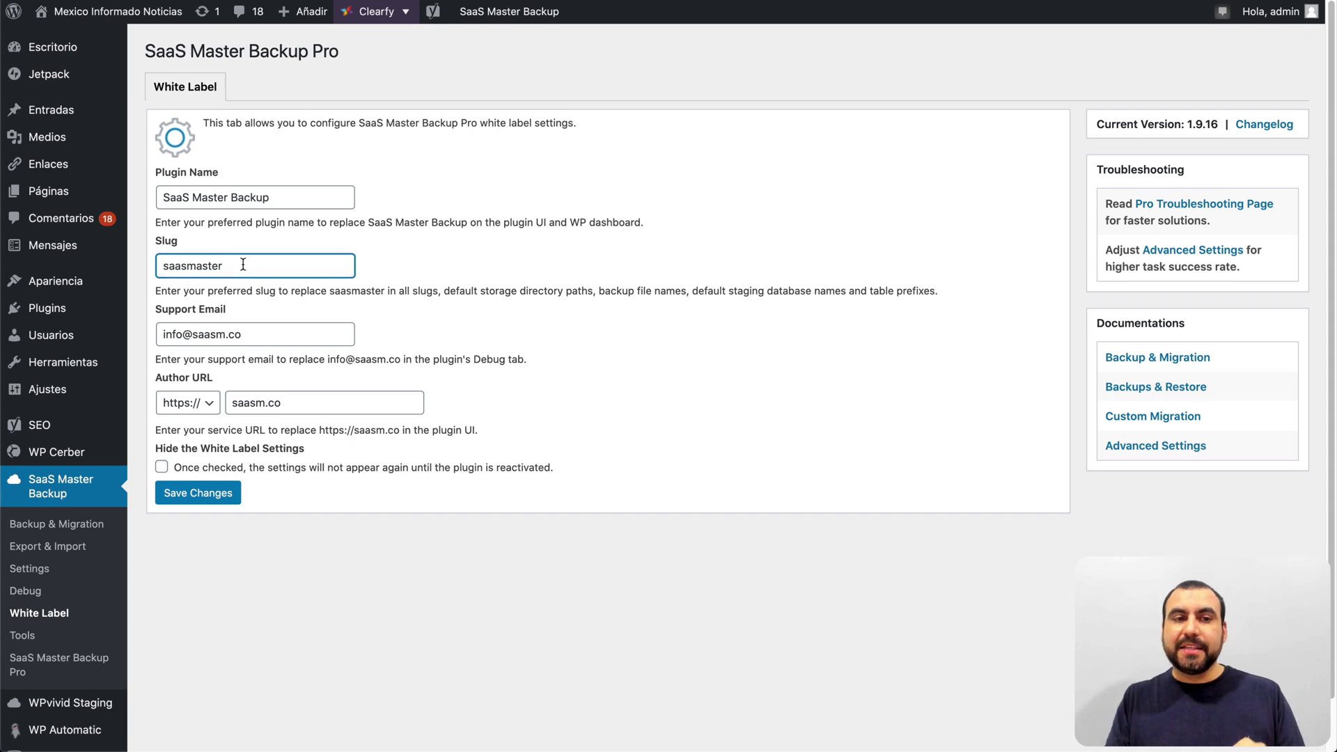
{"action": "double_click", "coordinate": [243, 264]}
{"action": "left_click", "coordinate": [261, 264]}
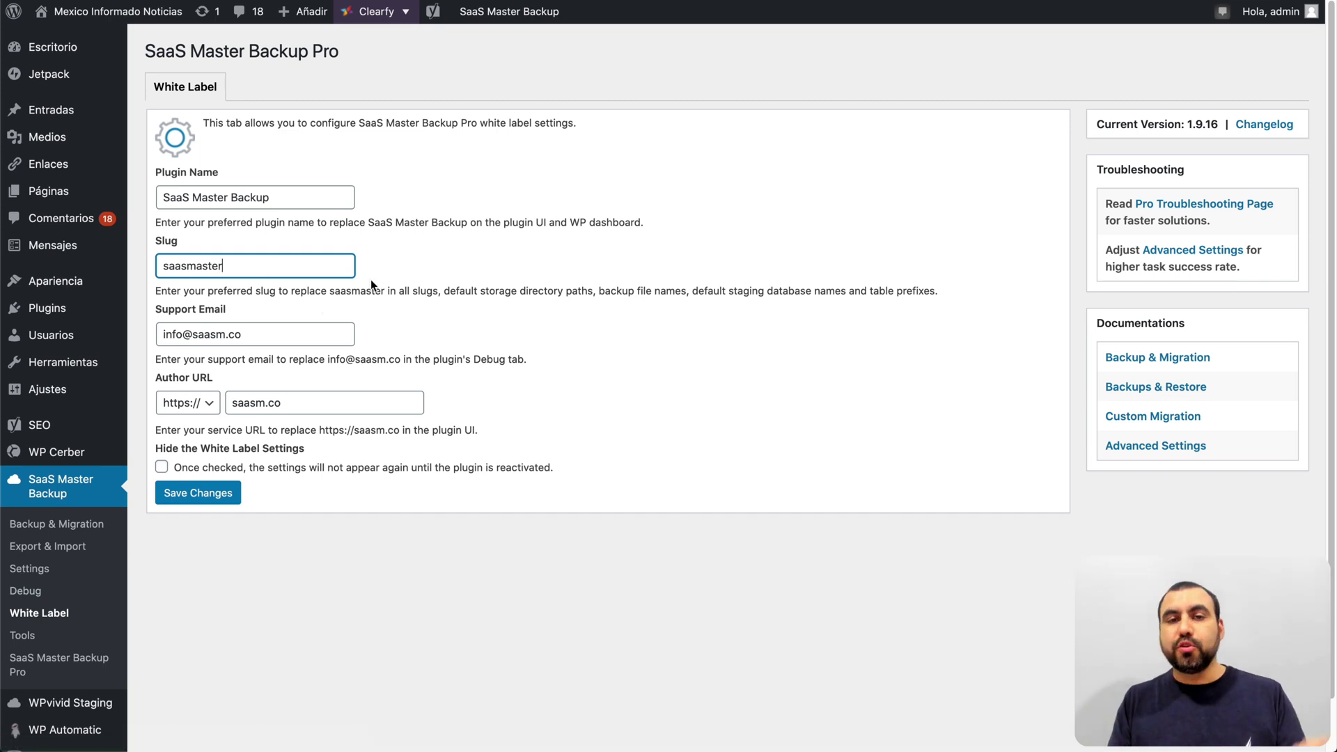
{"action": "double_click", "coordinate": [221, 265]}
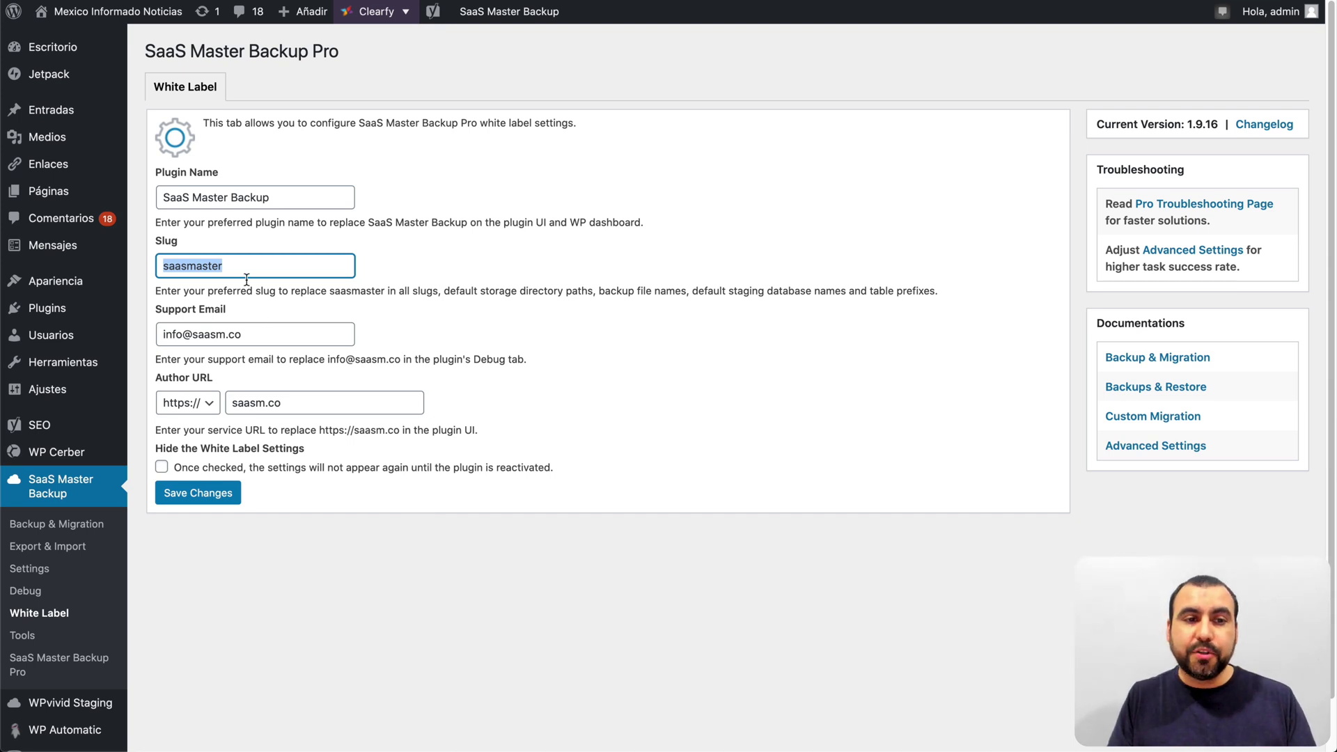
{"action": "left_click", "coordinate": [225, 267]}
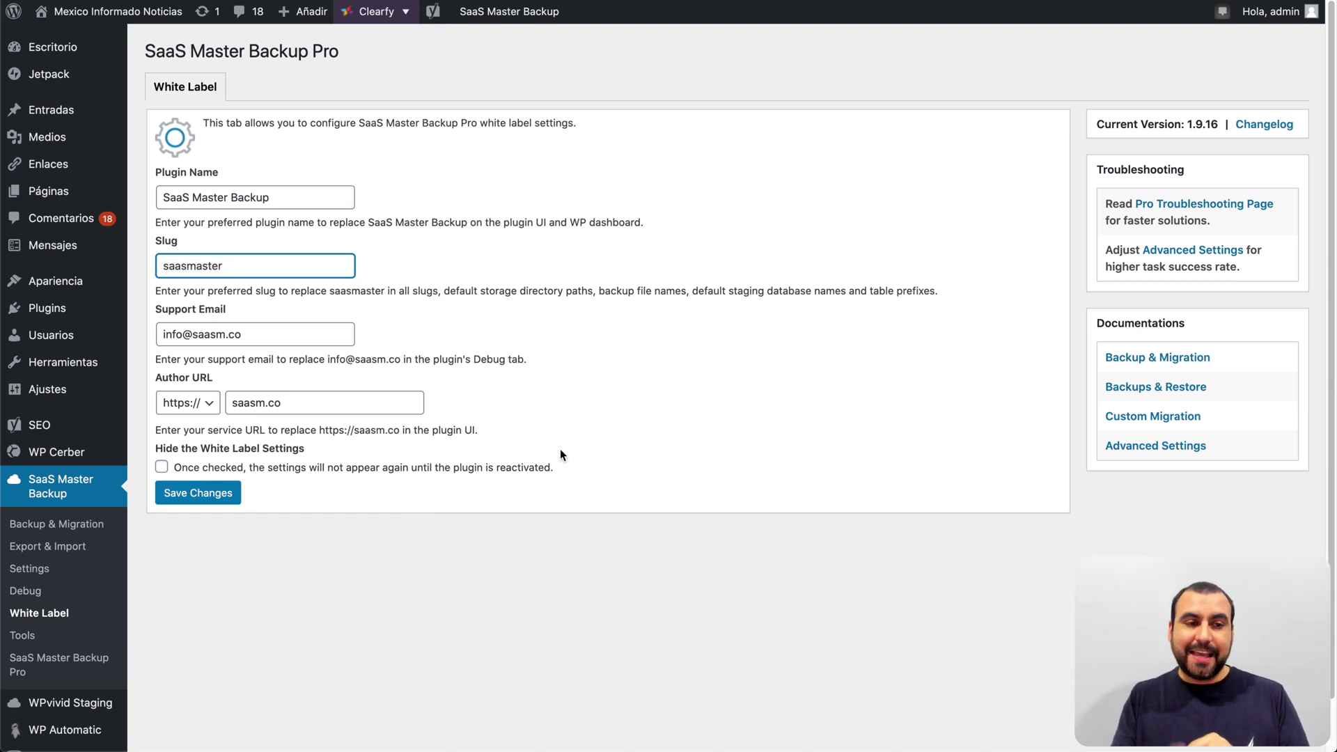
Step: Go to Backup & Migration's Backups & Restore view to see the rebranded page
{"action": "left_click", "coordinate": [49, 527]}
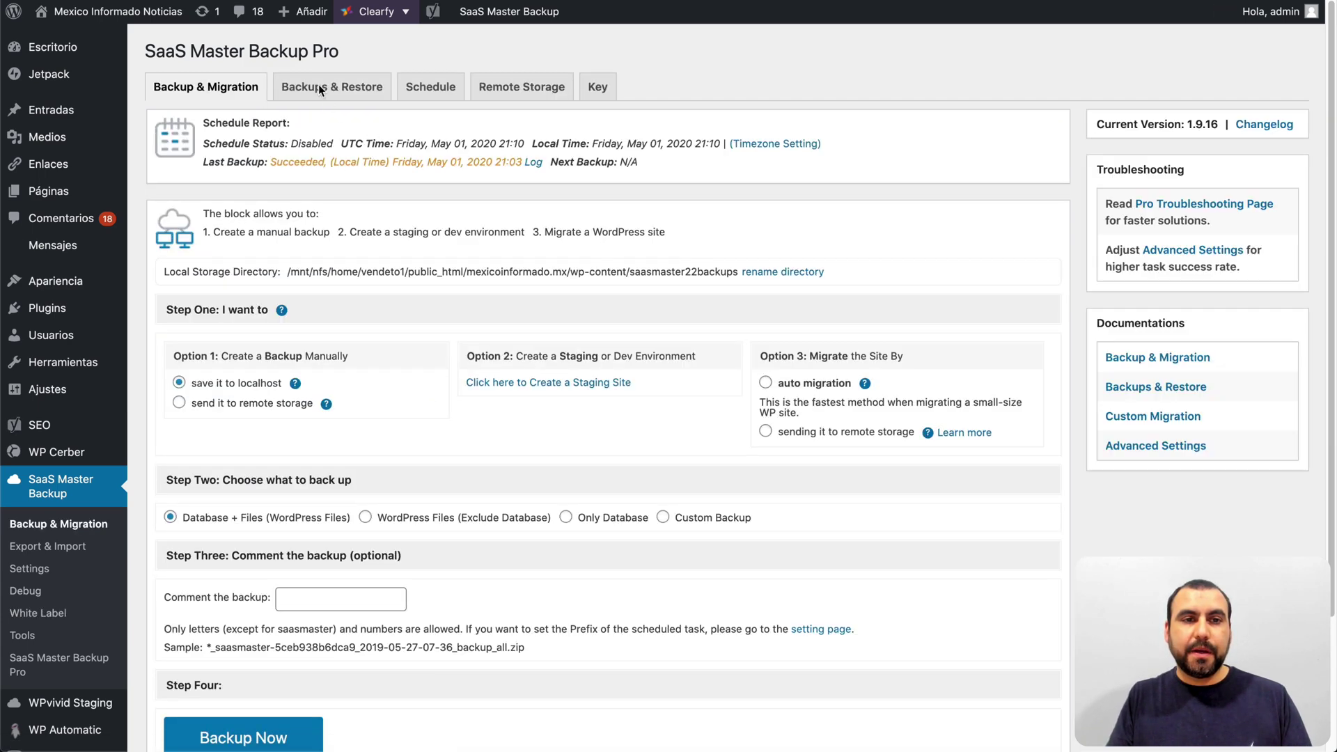
{"action": "left_click", "coordinate": [362, 85]}
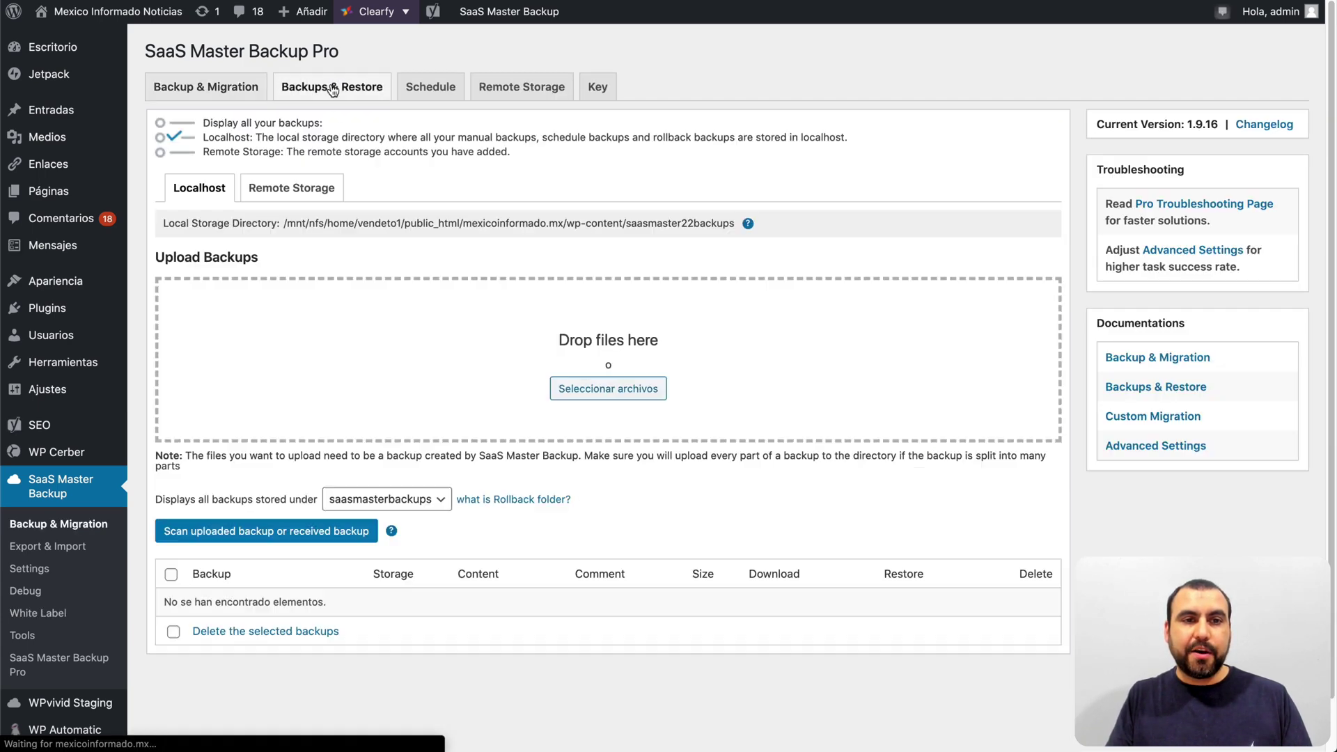
{"action": "scroll", "coordinate": [456, 355], "scroll_direction": "down", "scroll_amount": 2}
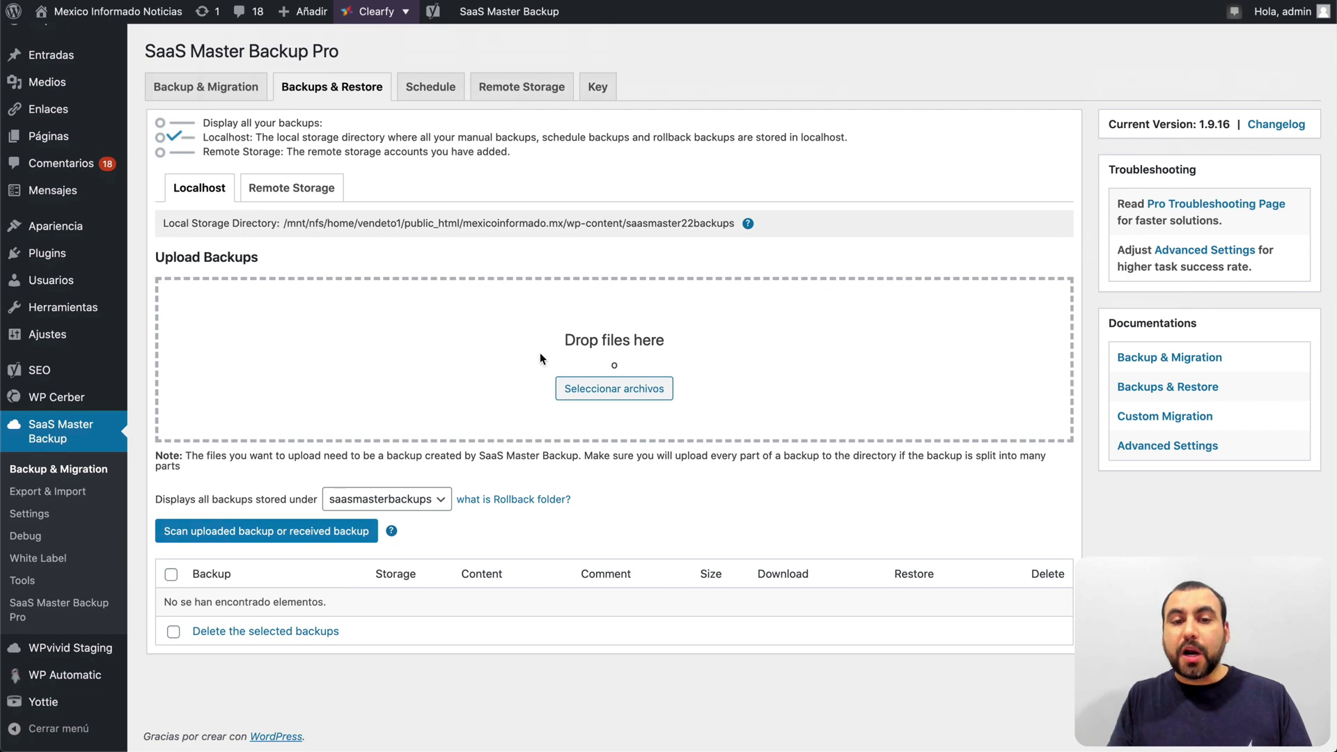